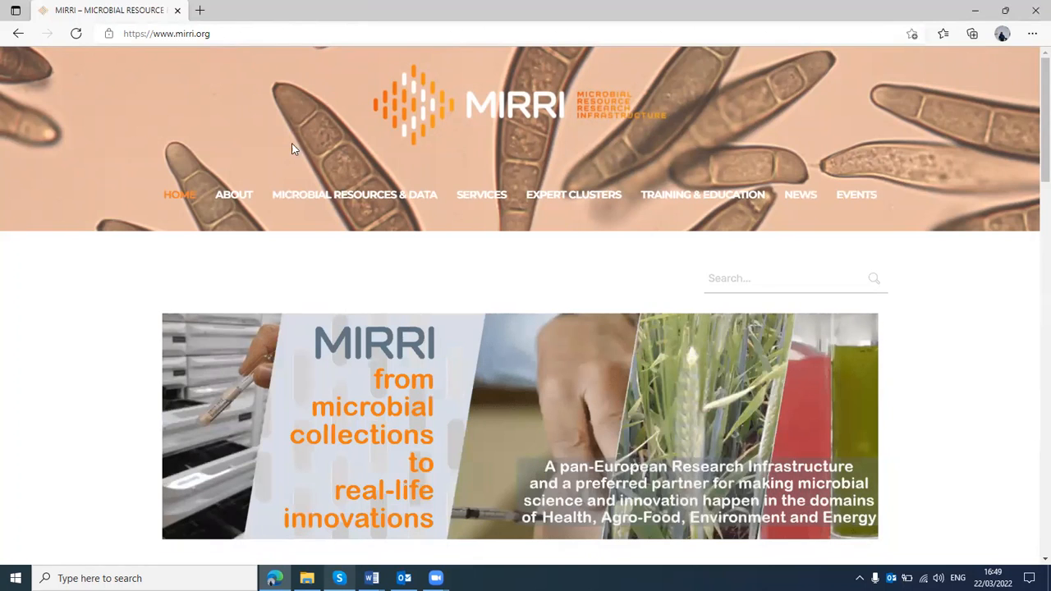
Open the TNA Programme Platform page from the site's services and show its TNA Process - Application procedure section
mouse_move(485, 198)
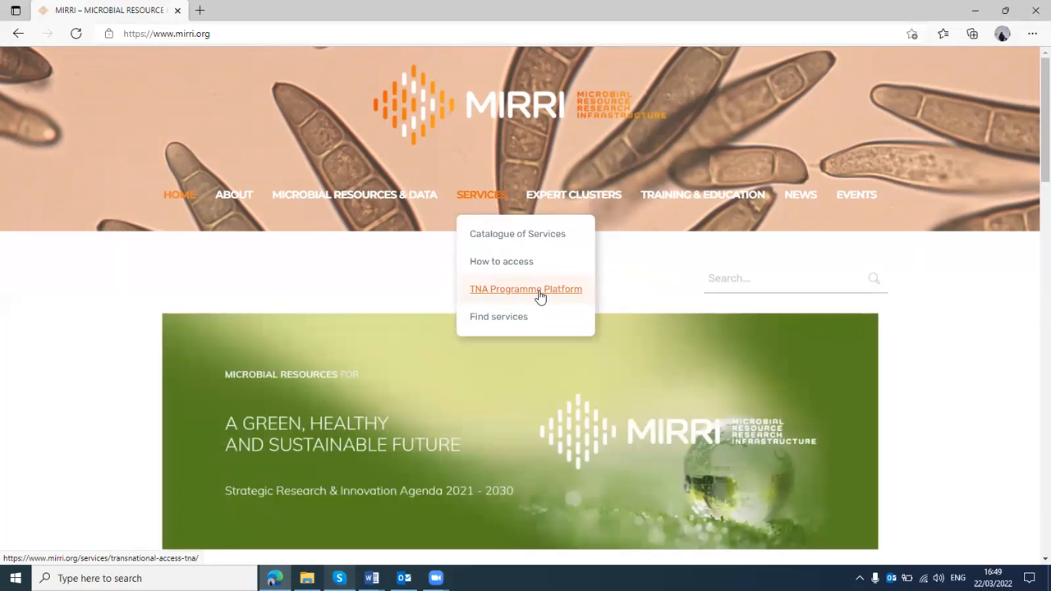
left_click(540, 294)
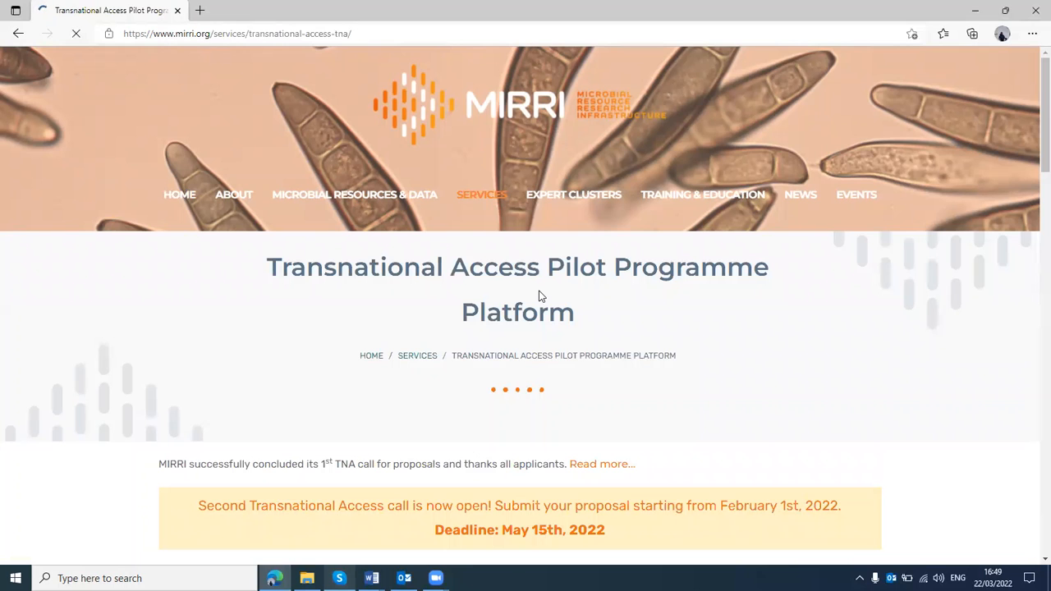
scroll(539, 295, "down", 8)
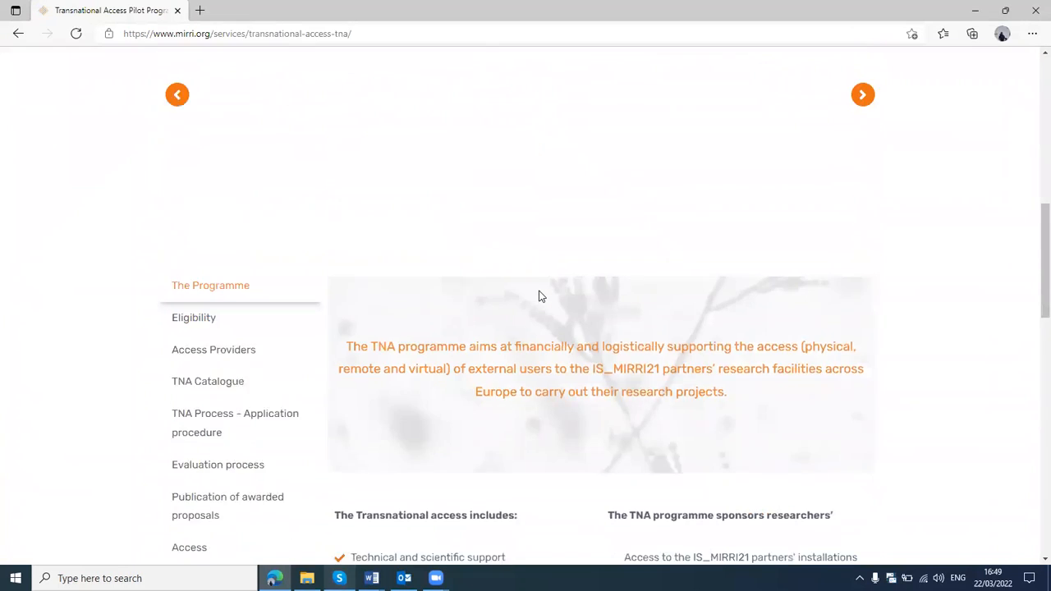
scroll(540, 296, "down", 1)
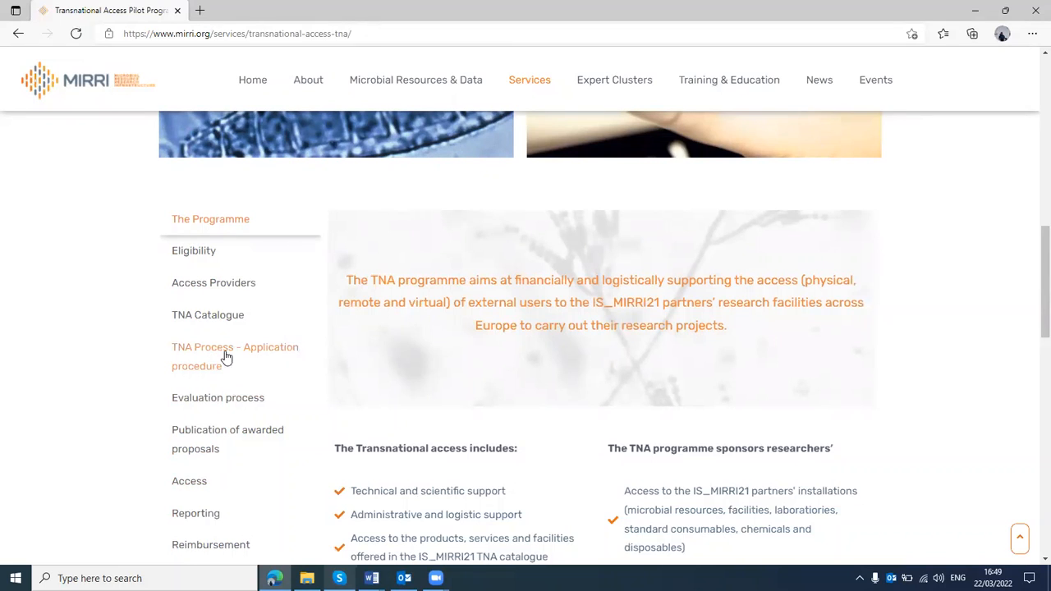
left_click(270, 349)
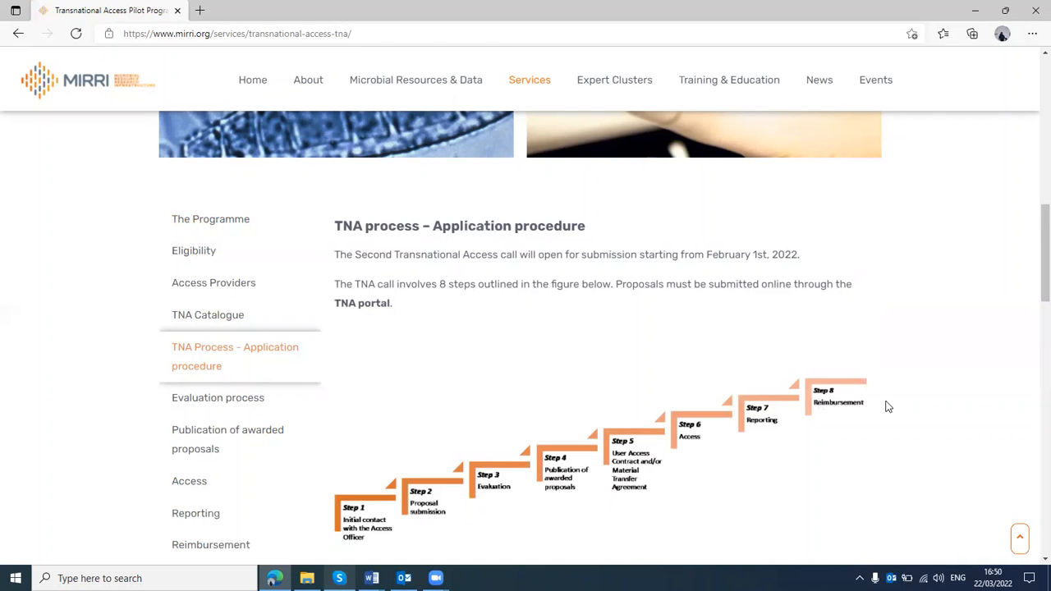
Follow the Apply link for the second TNA call and begin a new proposal
scroll(887, 407, "down", 10)
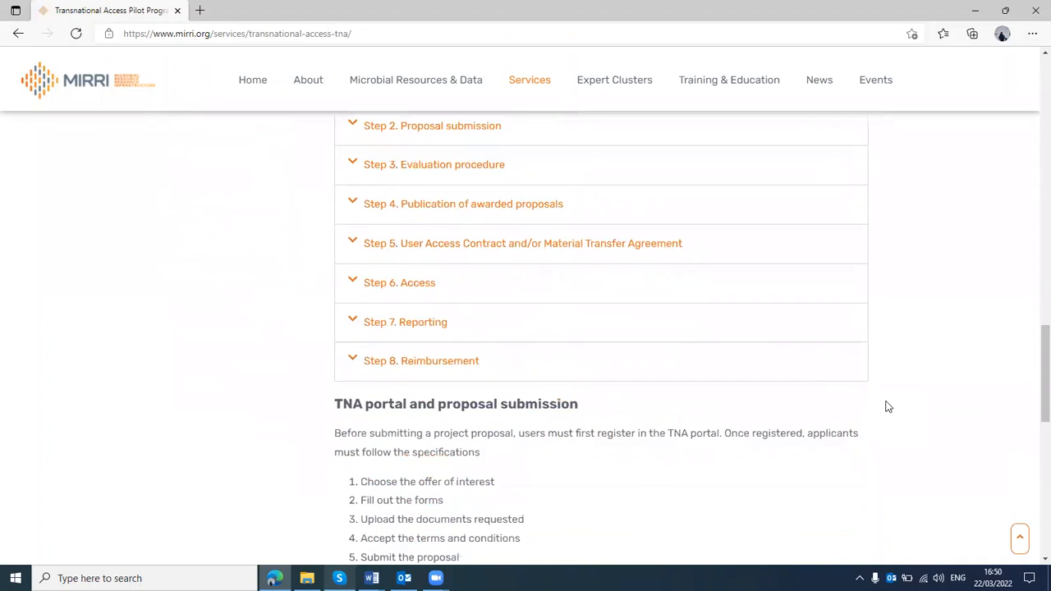
scroll(887, 406, "down", 5)
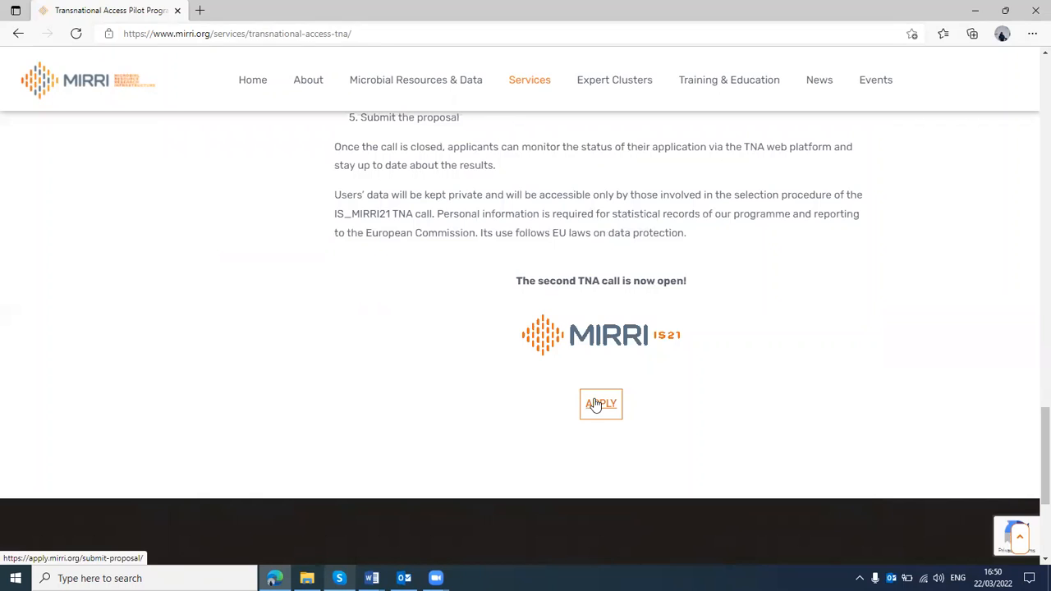
left_click(595, 404)
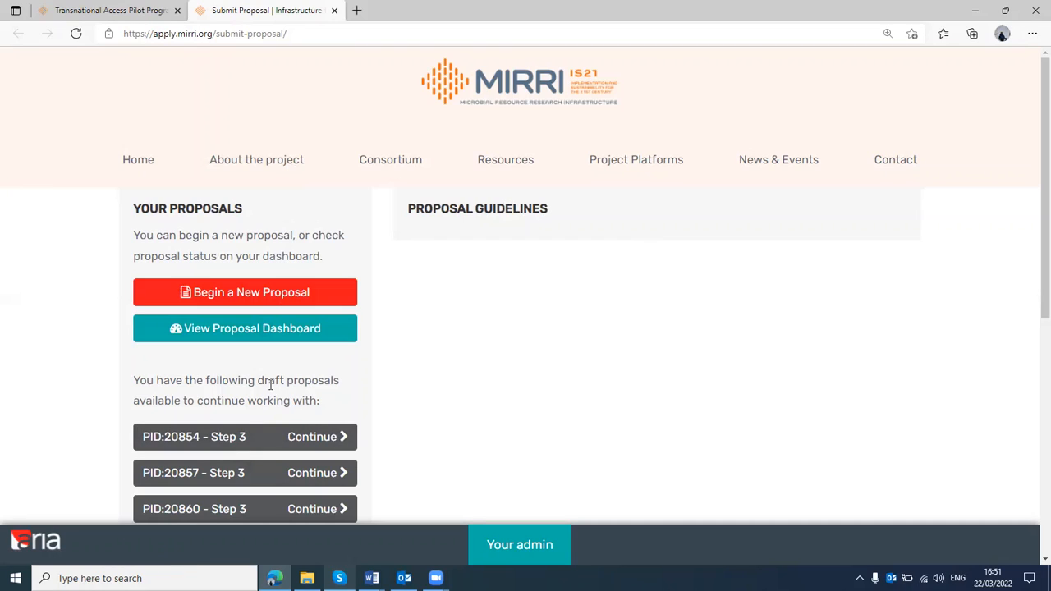
left_click(299, 301)
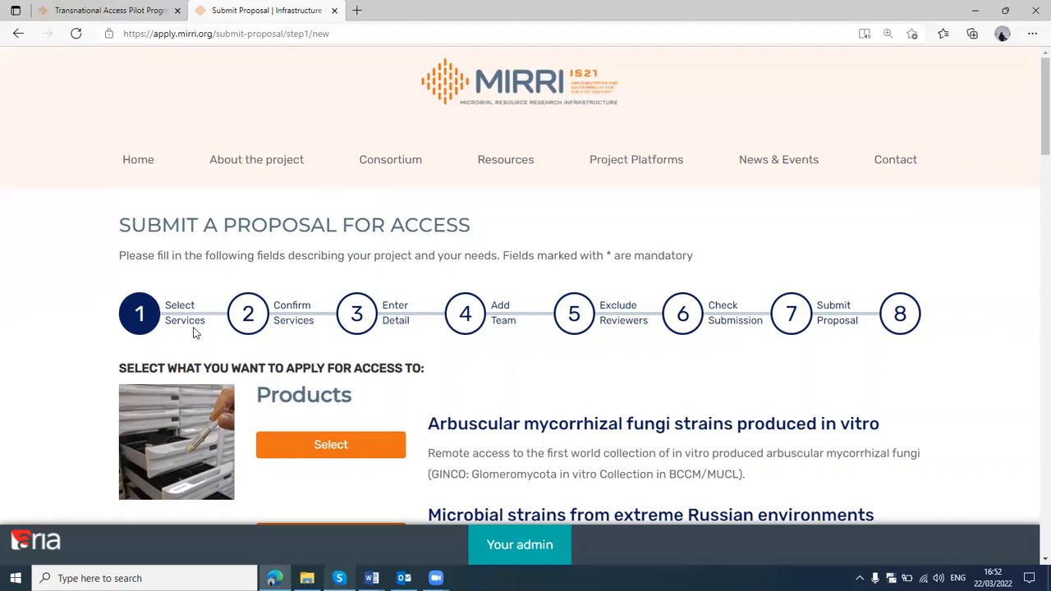
Select the service "Phylogenomics and phenotype prediction of prokaryotes" and choose its host centre in Spain
scroll(194, 333, "down", 1)
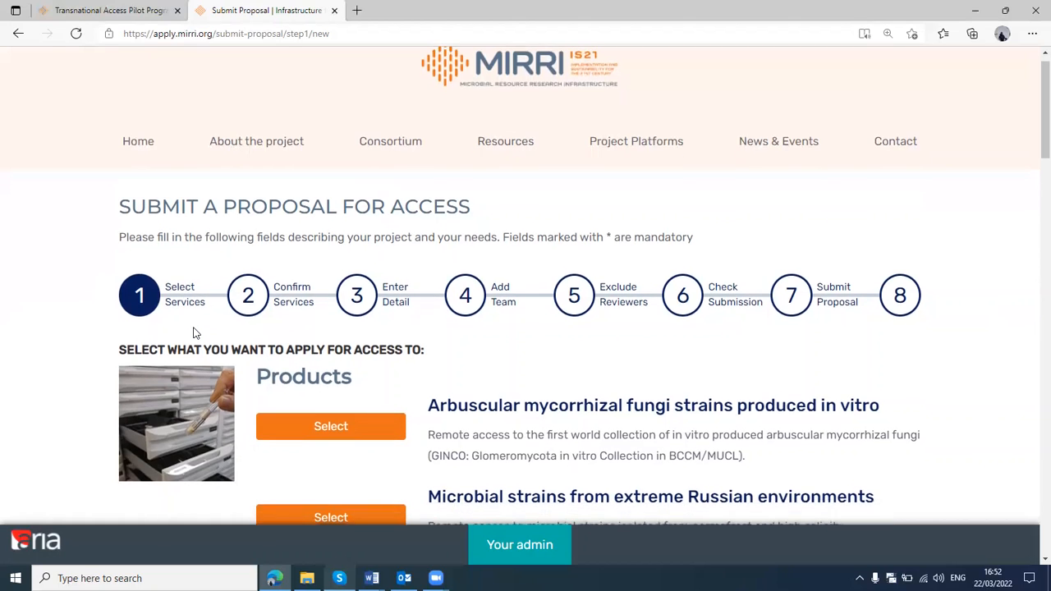
scroll(194, 333, "down", 1)
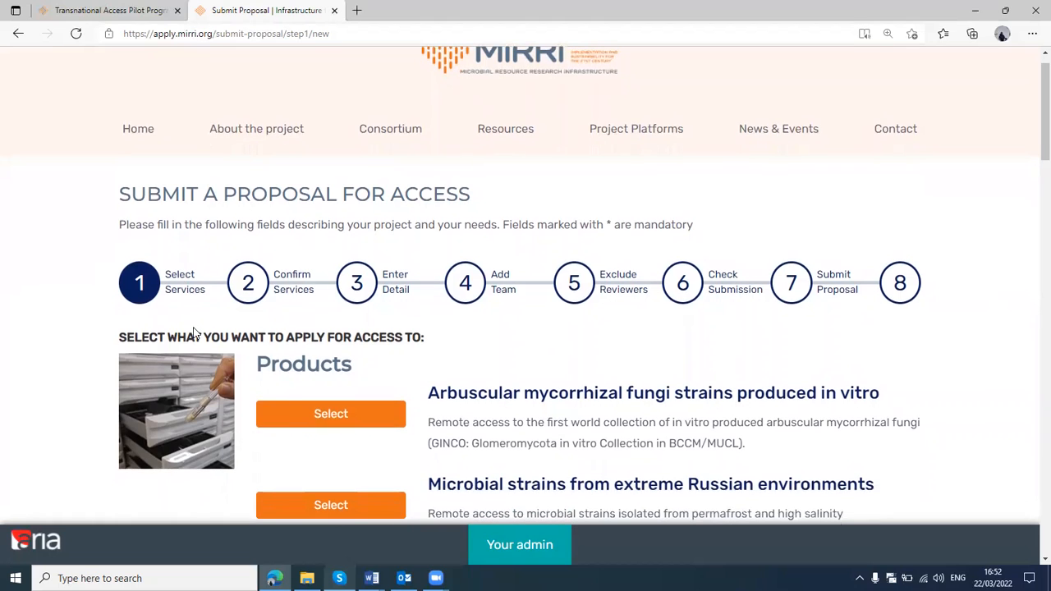
scroll(194, 333, "down", 10)
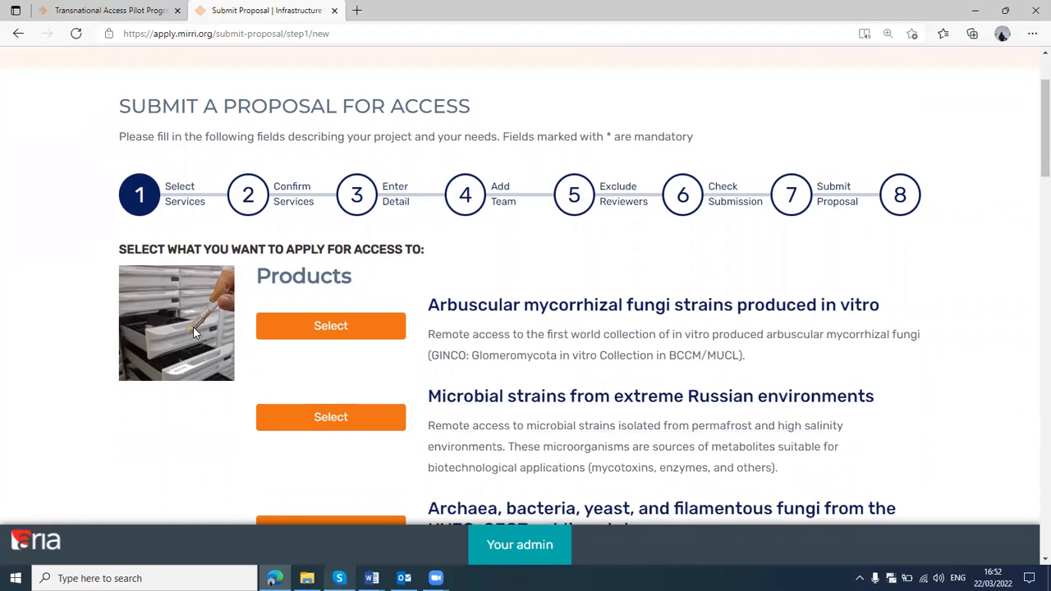
scroll(195, 333, "down", 3)
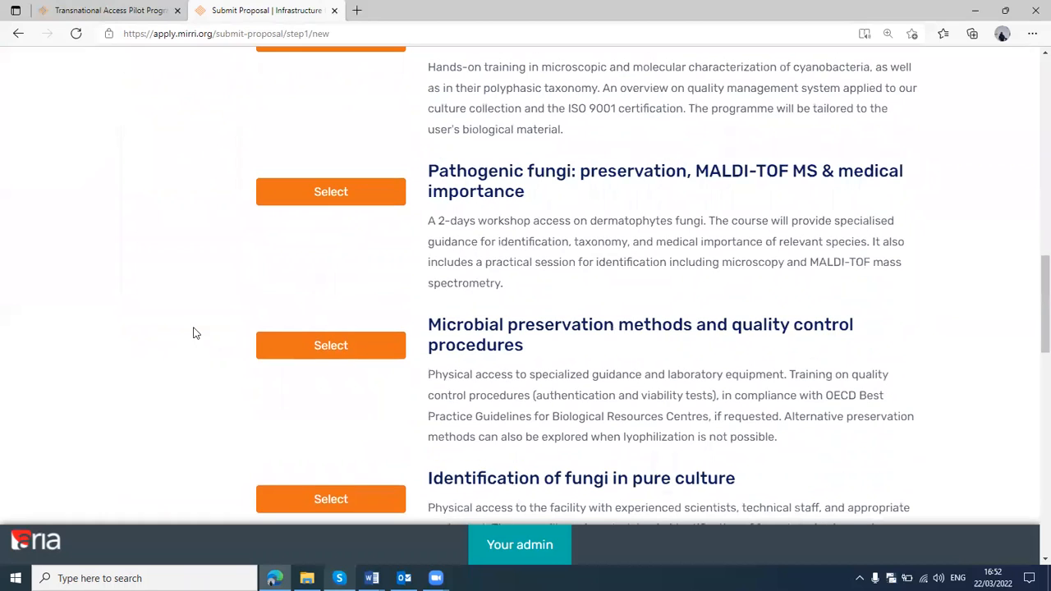
scroll(195, 333, "down", 8)
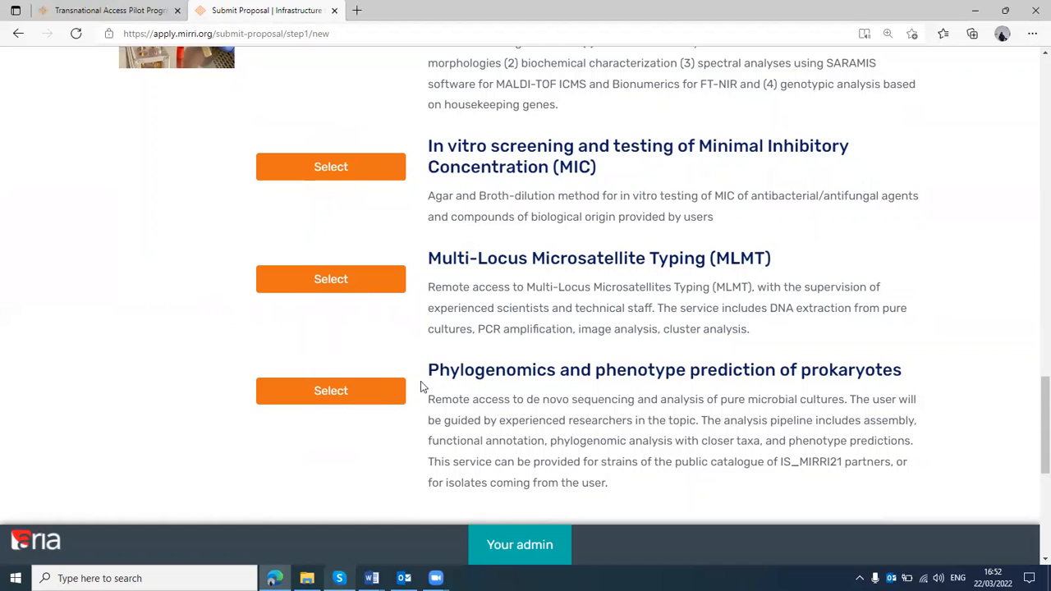
left_click(369, 392)
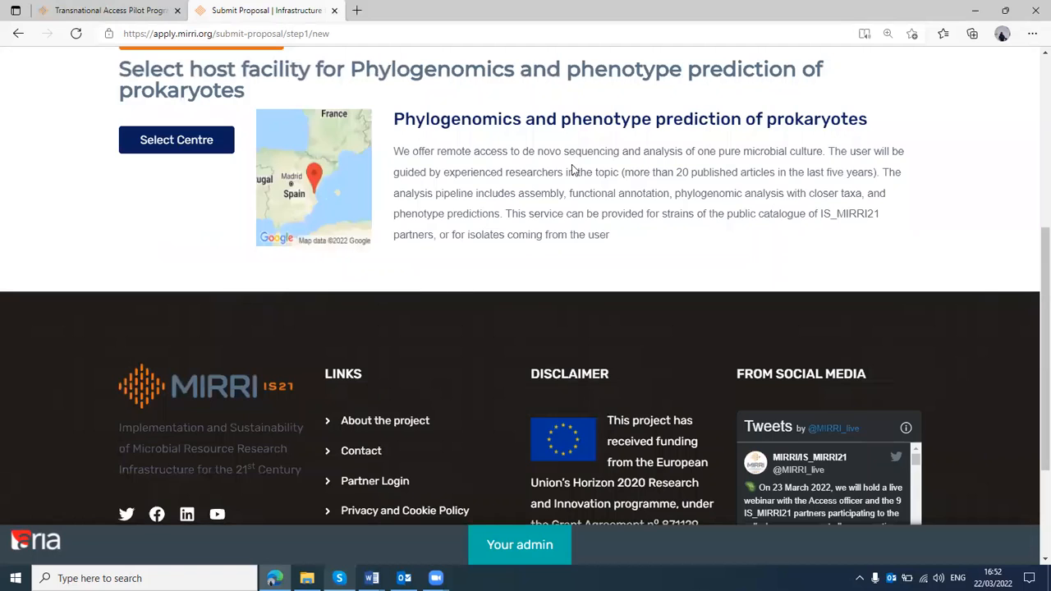
scroll(348, 191, "up", 2)
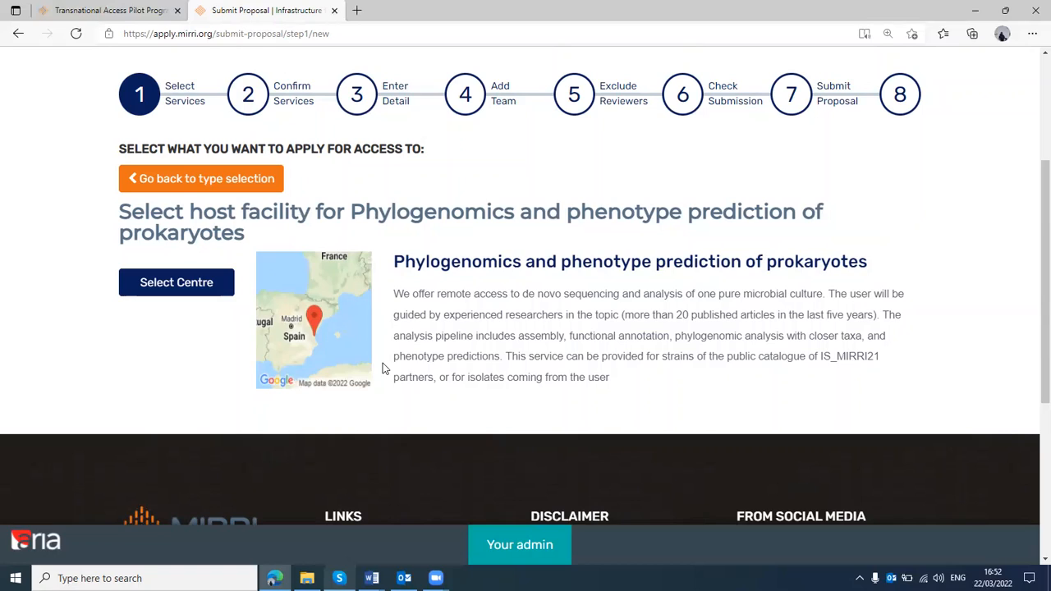
left_click(187, 287)
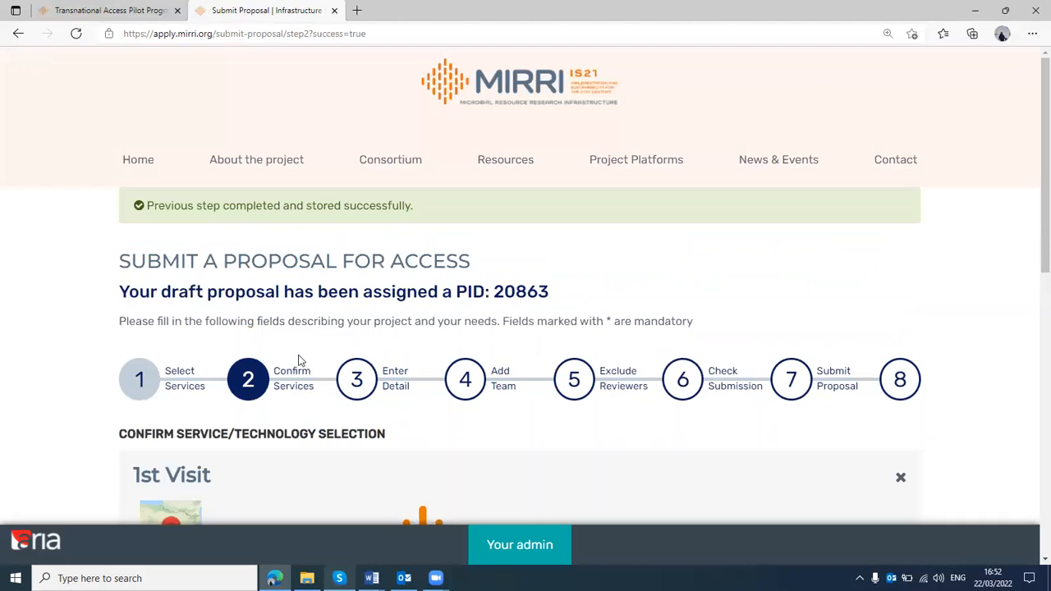
Confirm the selected service without adding another and continue the proposal to the Enter Detail stage
scroll(299, 358, "down", 2)
scroll(299, 354, "down", 1)
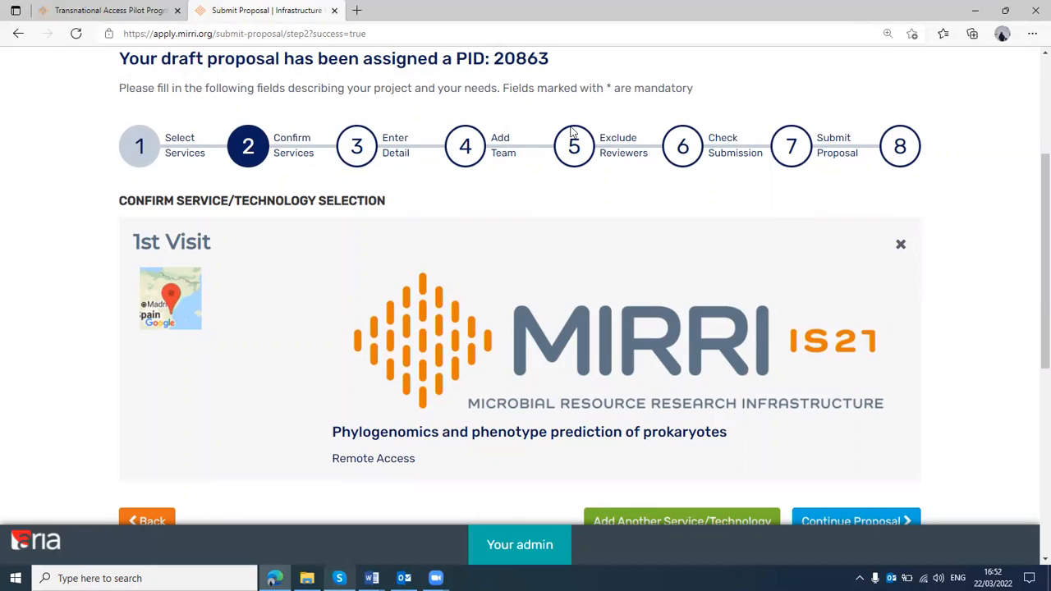
scroll(572, 131, "down", 1)
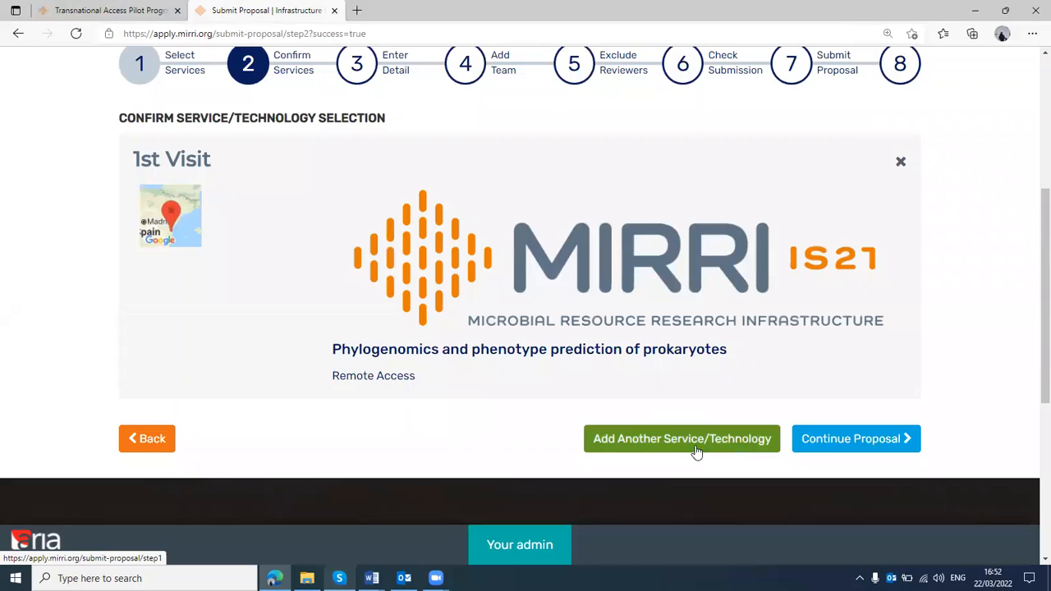
left_click(813, 443)
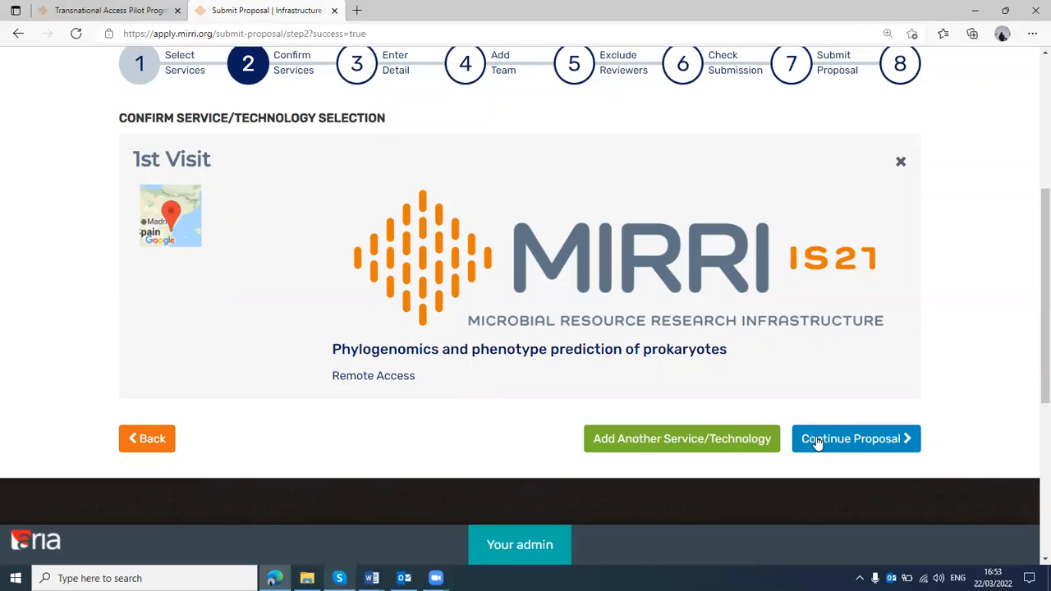
left_click(816, 441)
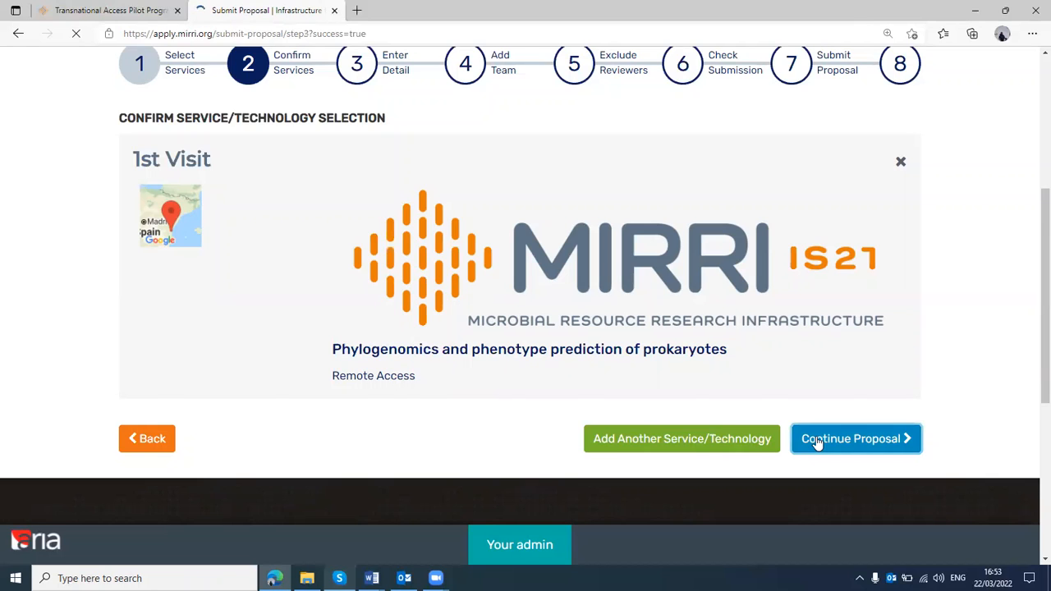
Fill in "Test during webinar" as the research project title and "T01" as the acronym
scroll(482, 284, "down", 4)
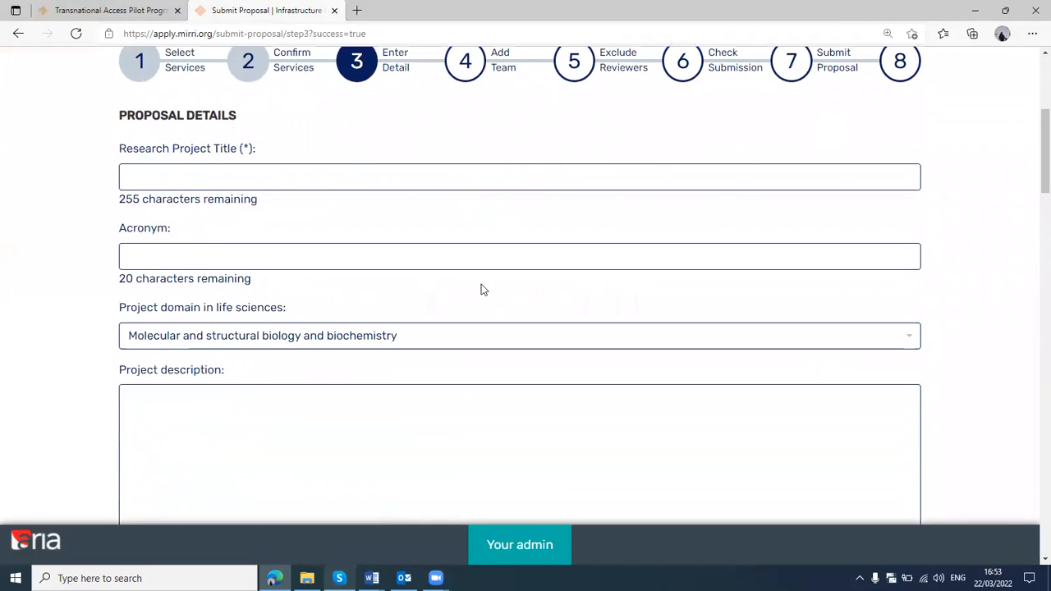
scroll(481, 284, "down", 1)
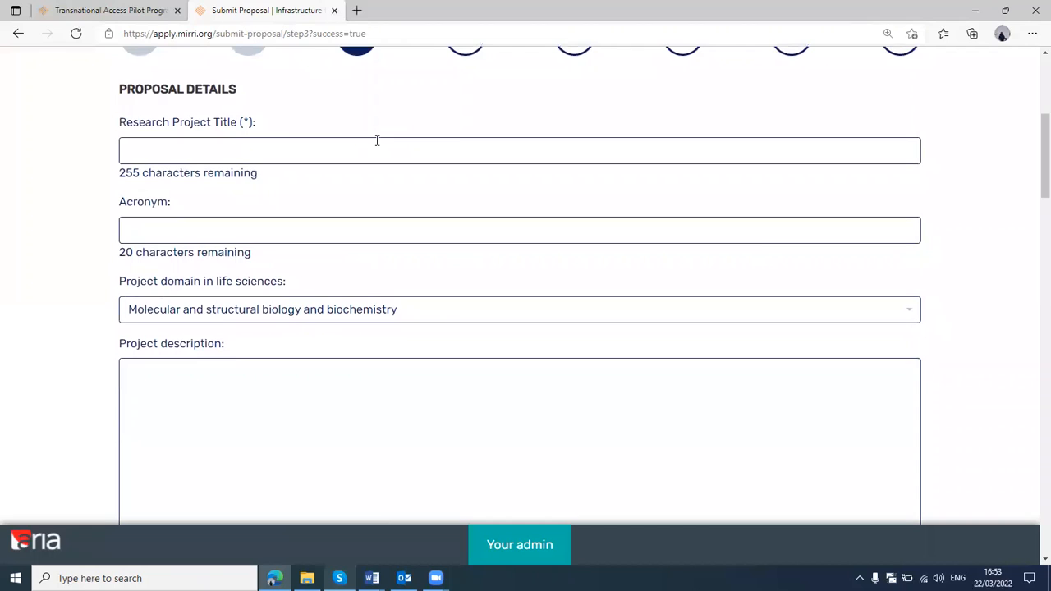
left_click(215, 144)
type("Test ")
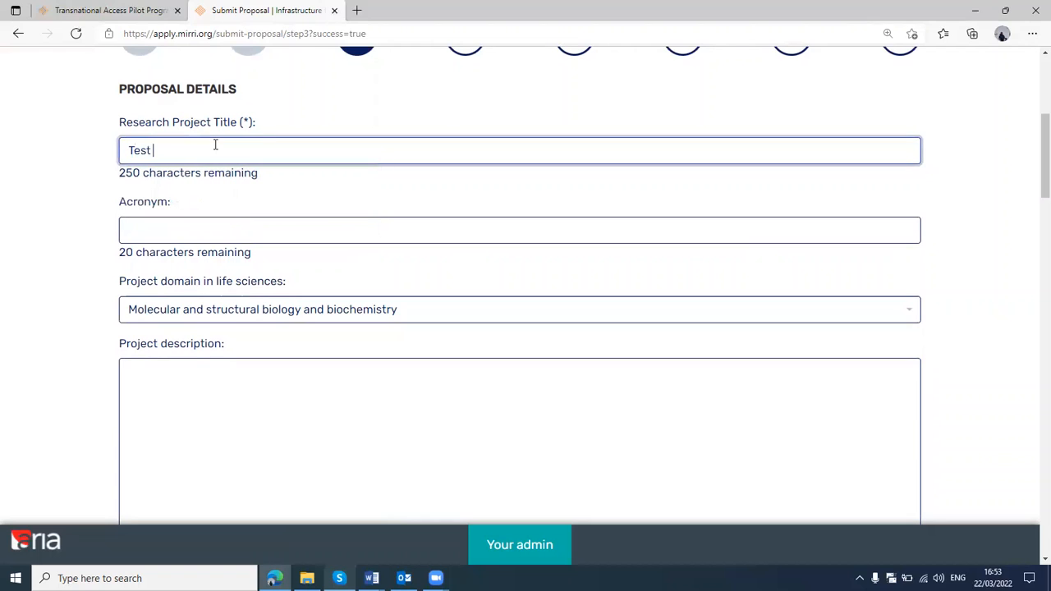
type("during webinar")
key("Tab")
type("T")
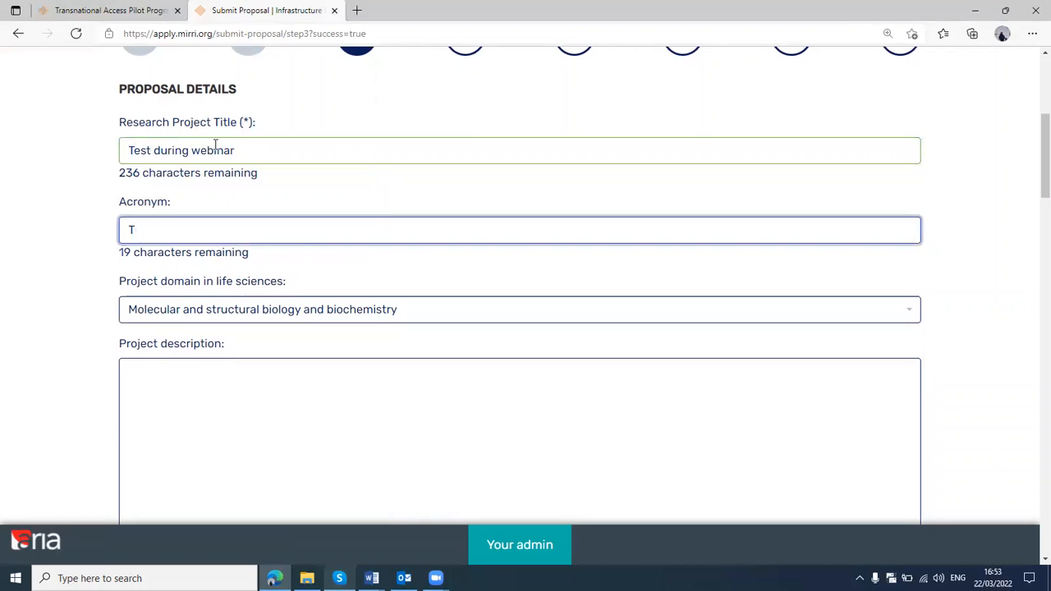
type("01")
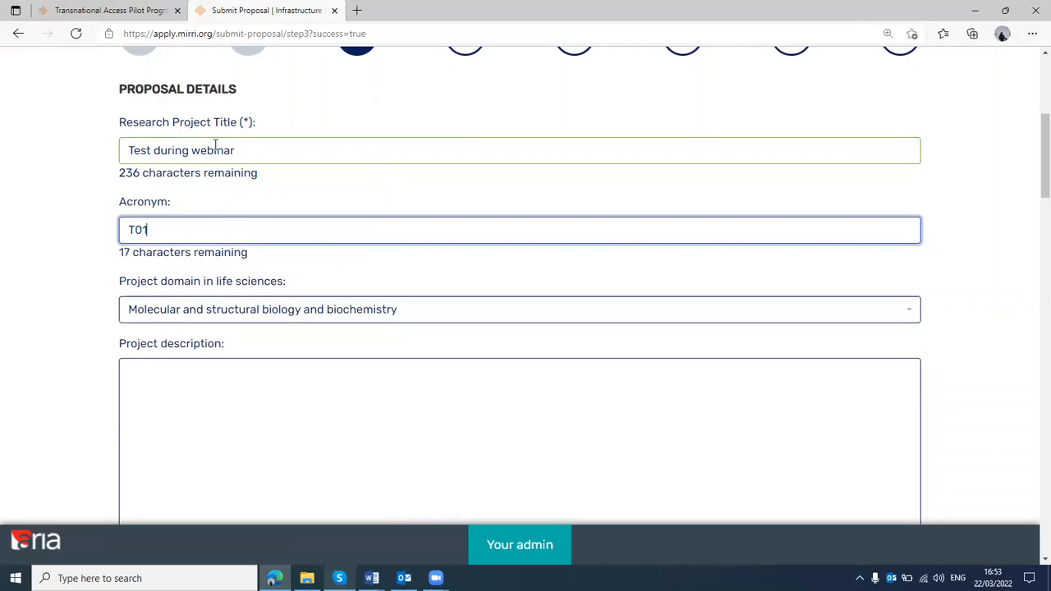
left_click(96, 208)
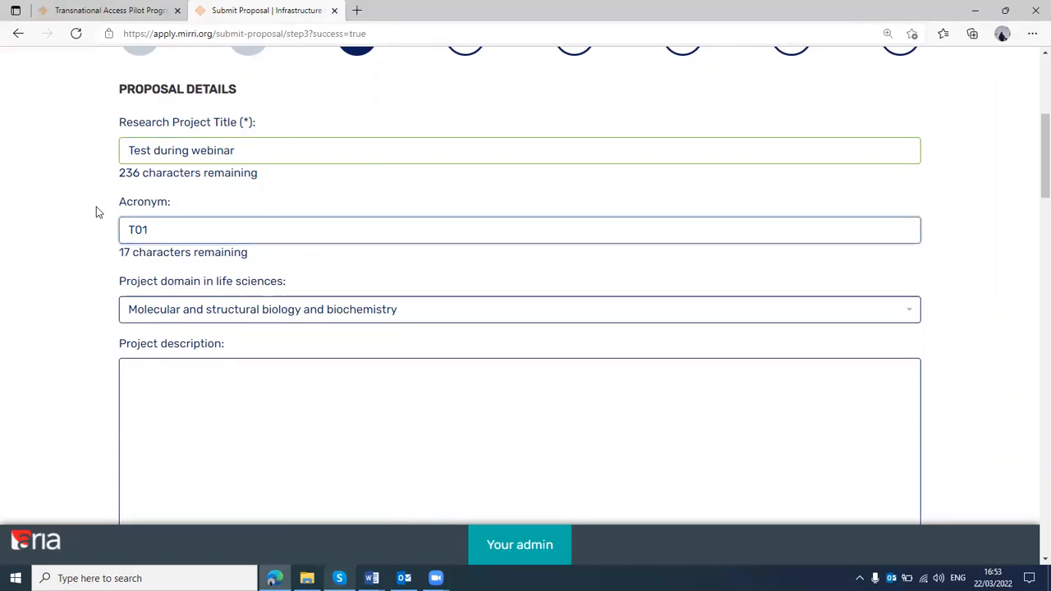
double_click(141, 173)
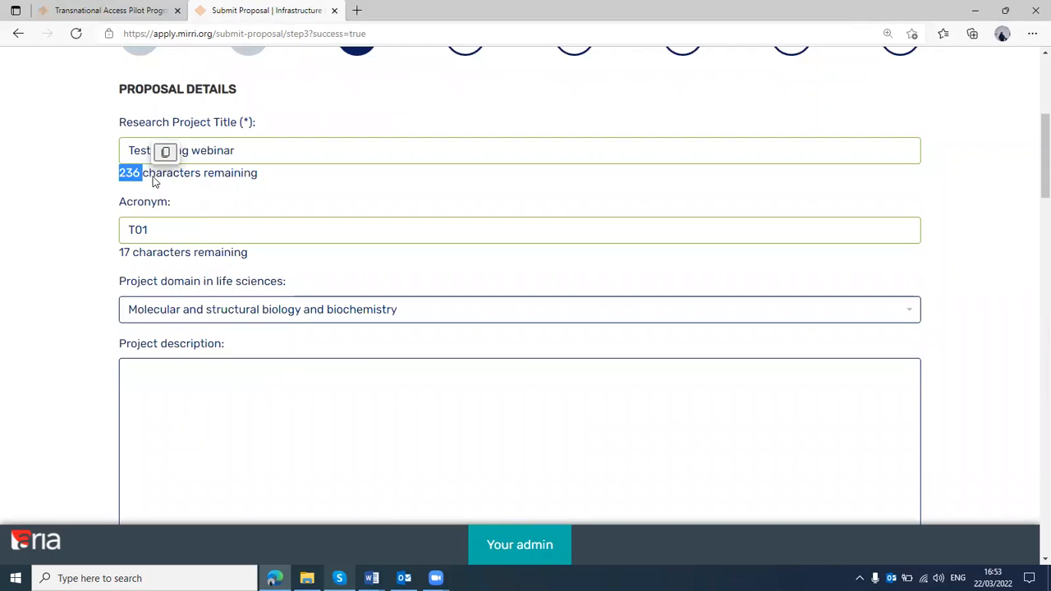
left_click_drag(166, 179, 169, 181)
scroll(168, 181, "up", 1)
left_click(101, 235)
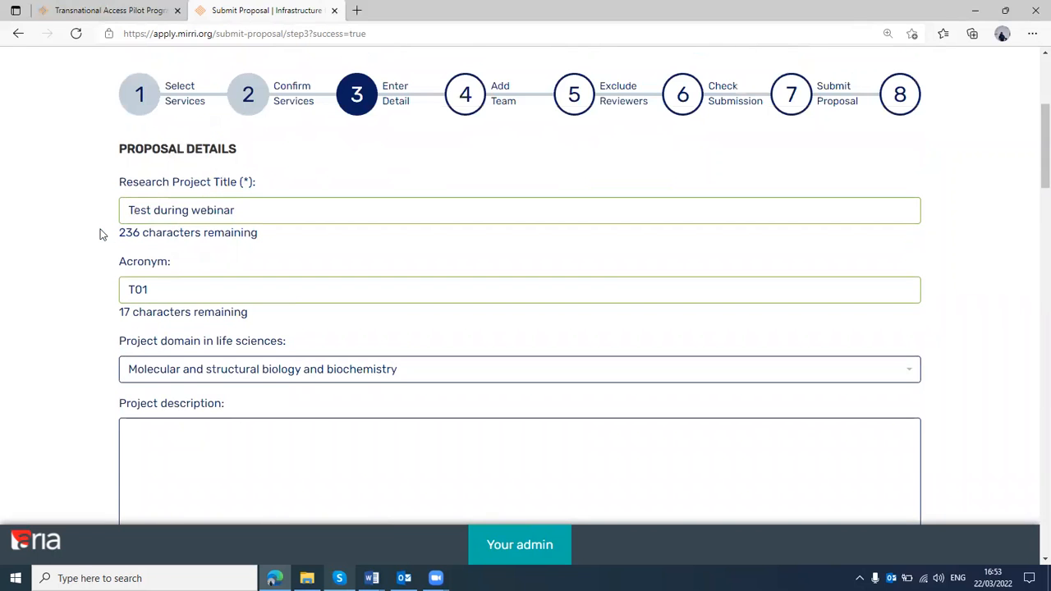
Set the project domain in life sciences to "Physiology, Pathophysiology and Endocrinology"
scroll(101, 235, "down", 1)
scroll(101, 235, "down", 1)
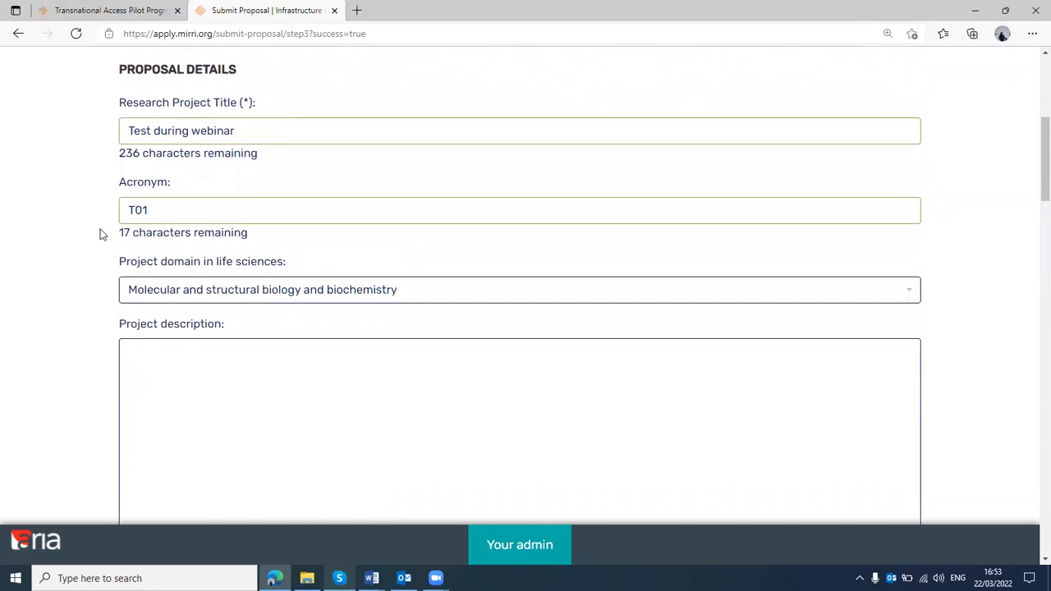
scroll(100, 235, "down", 2)
scroll(100, 235, "down", 1)
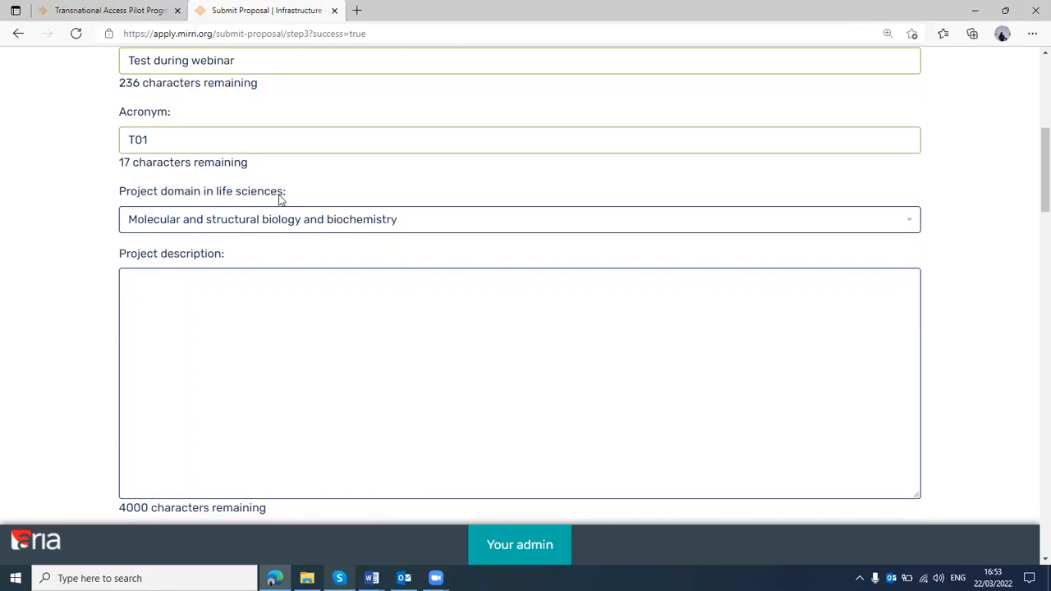
left_click(273, 229)
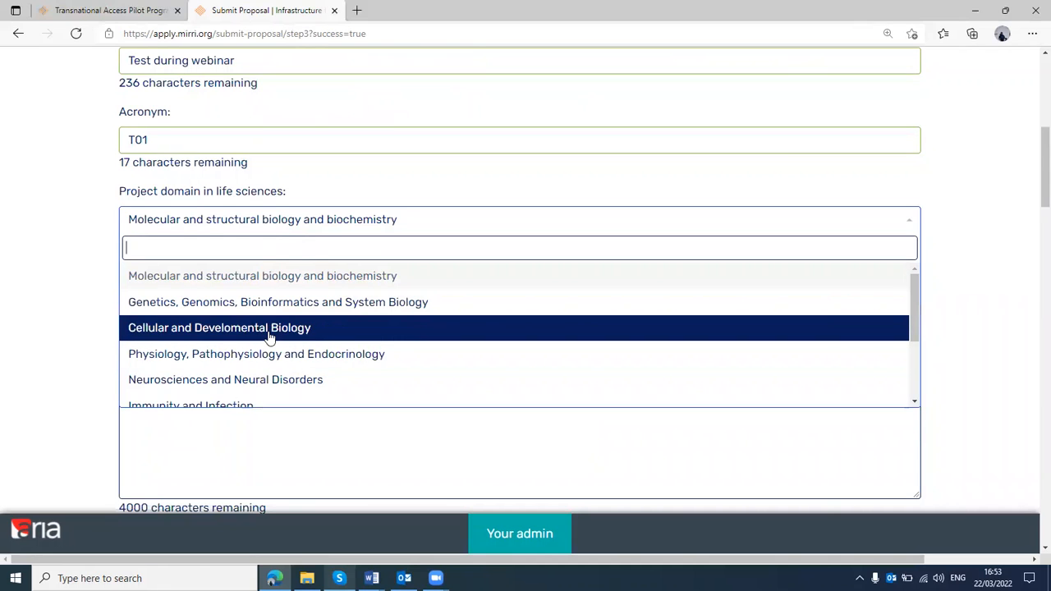
scroll(289, 359, "down", 1)
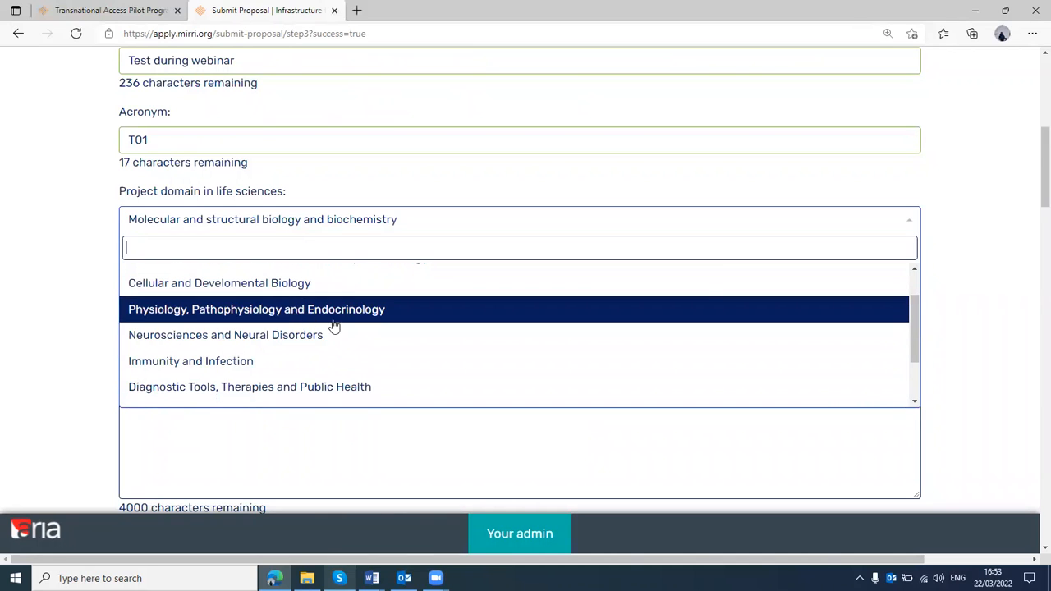
left_click(273, 312)
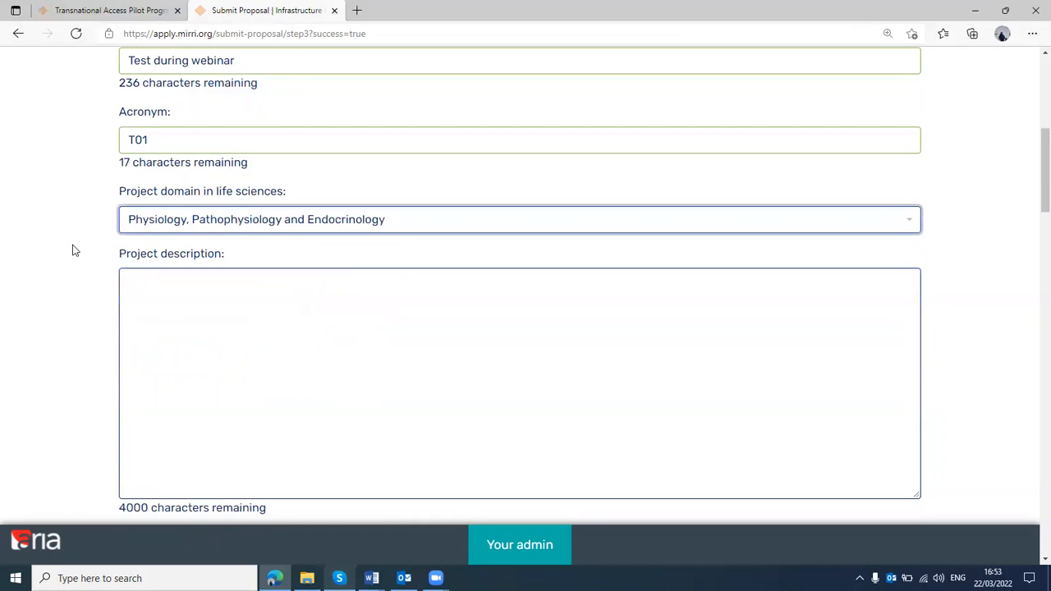
scroll(71, 250, "down", 1)
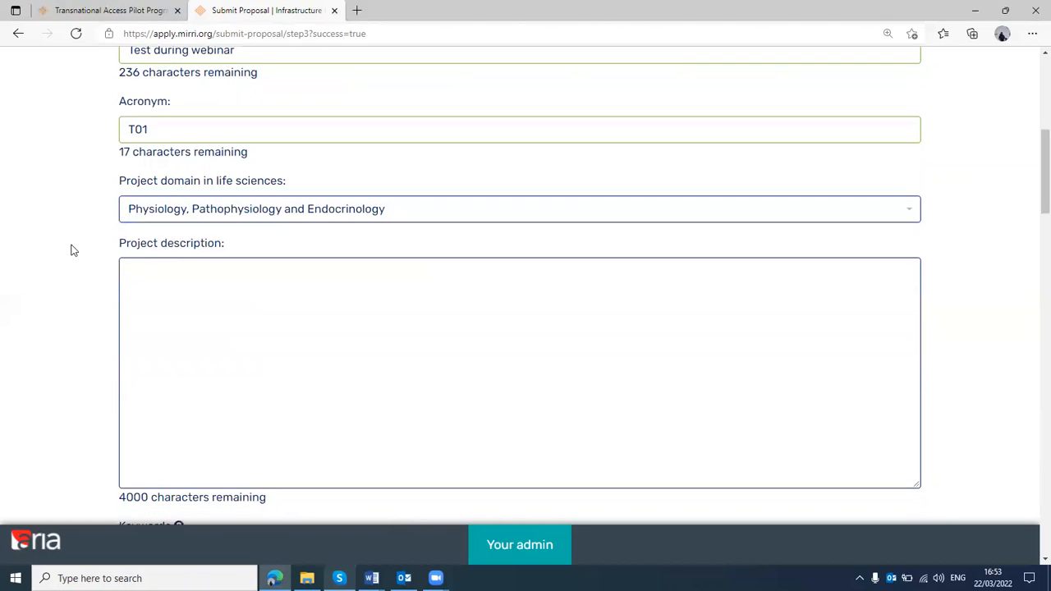
Enter "Test; webinar; participants" as the proposal's keywords, leaving the project description blank
scroll(70, 250, "down", 1)
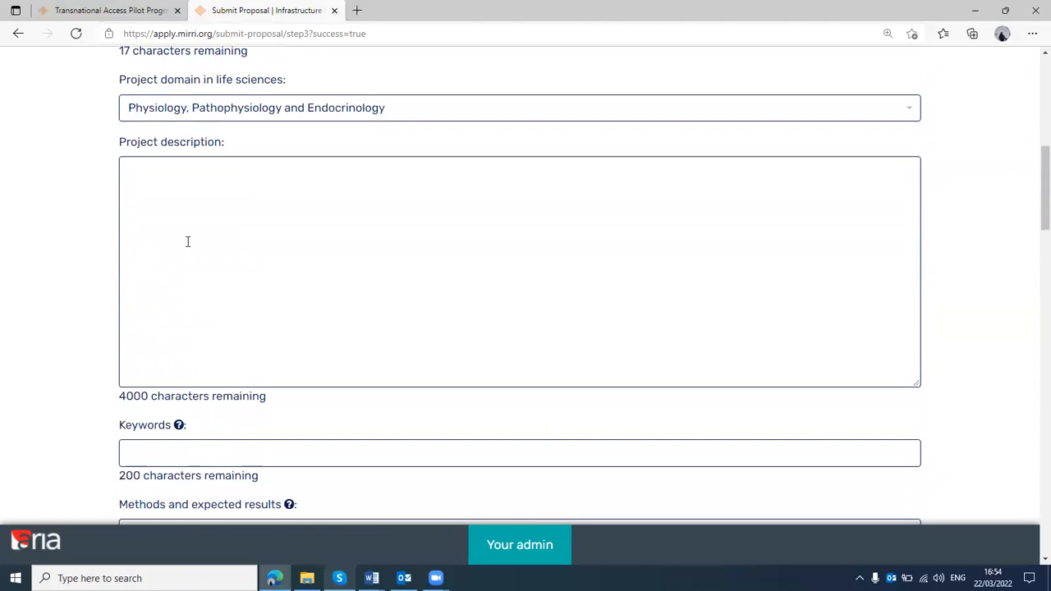
left_click(192, 197)
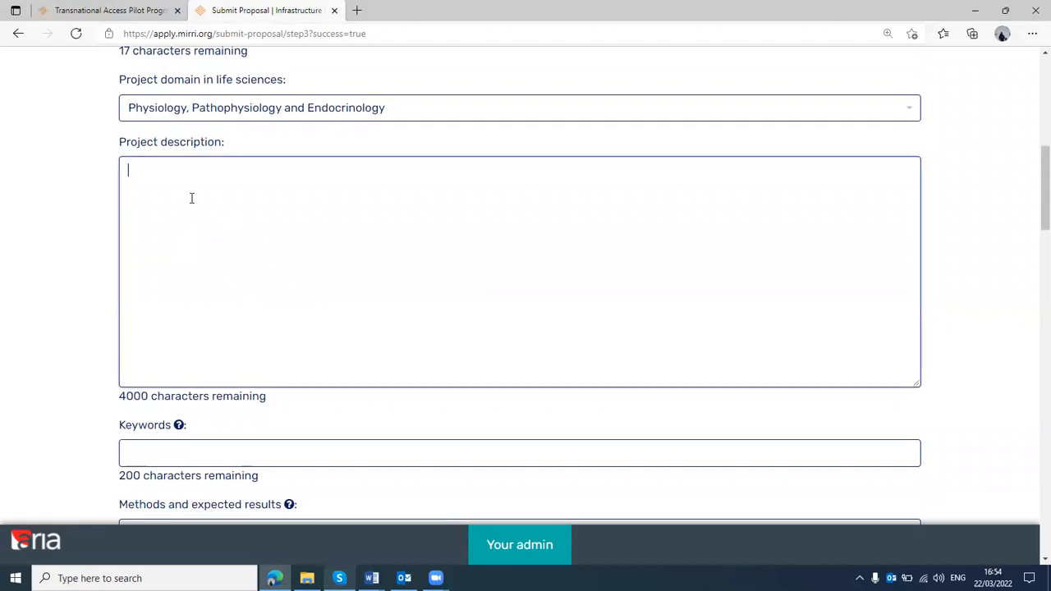
scroll(192, 198, "down", 1)
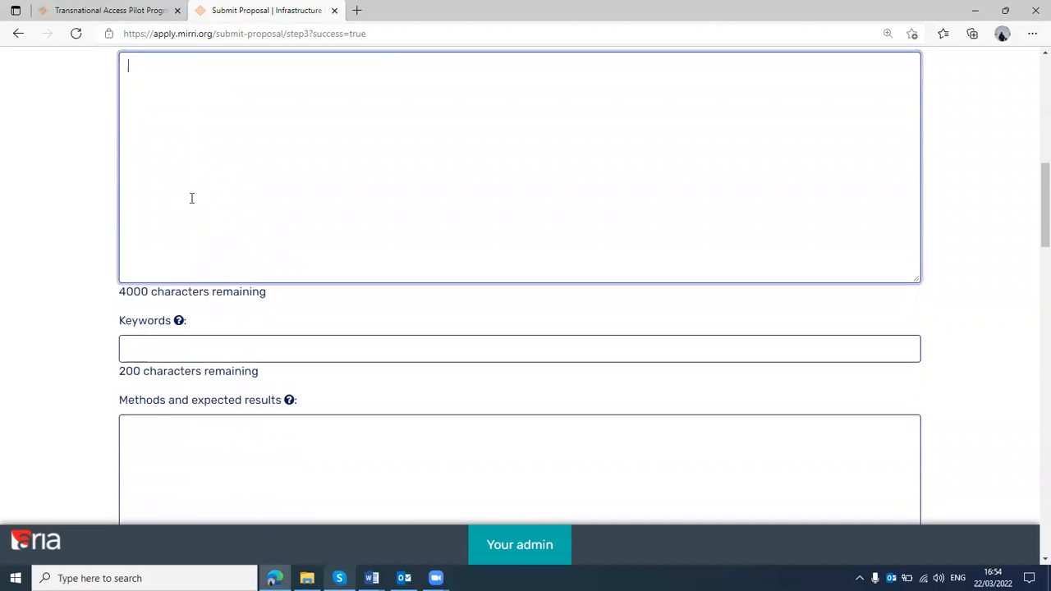
left_click(167, 344)
type("Tes")
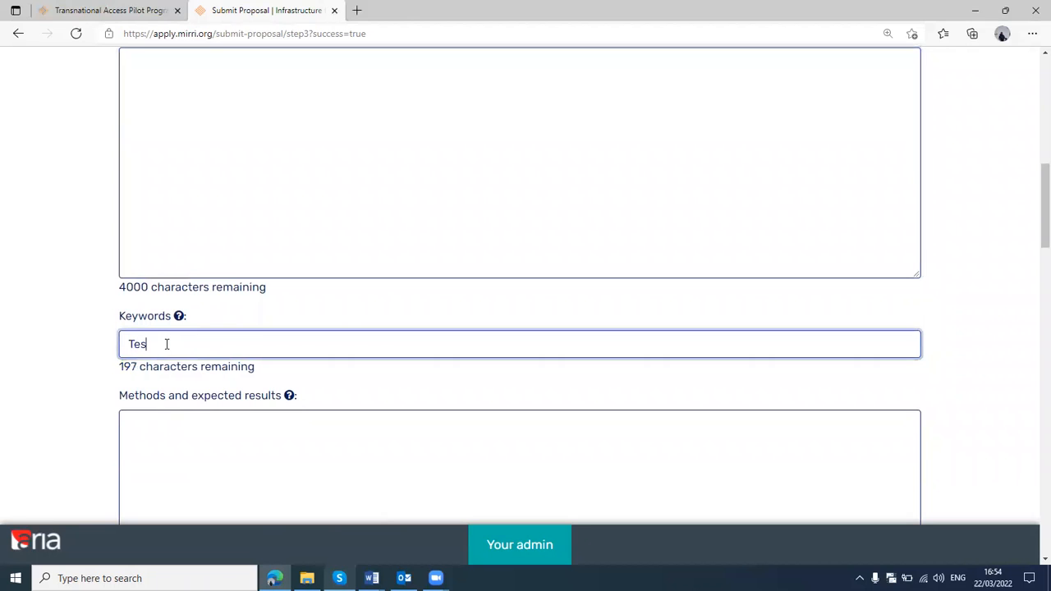
type("t; webinar; participants")
left_click(89, 308)
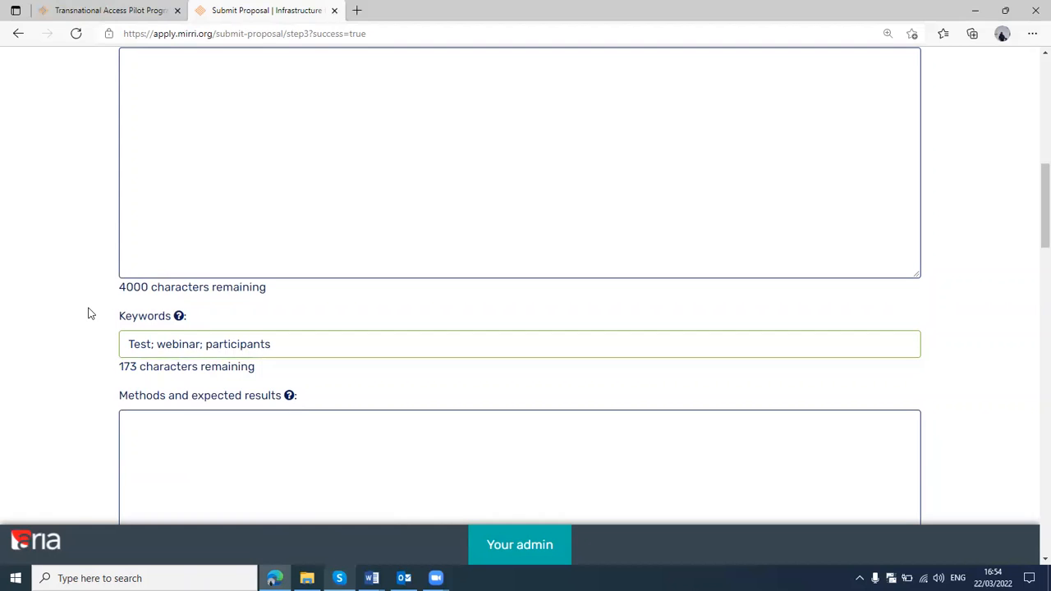
Review the methods, expected outcomes and impact, RI access importance and financial support fields, including the help note on expected outcomes
scroll(88, 314, "down", 3)
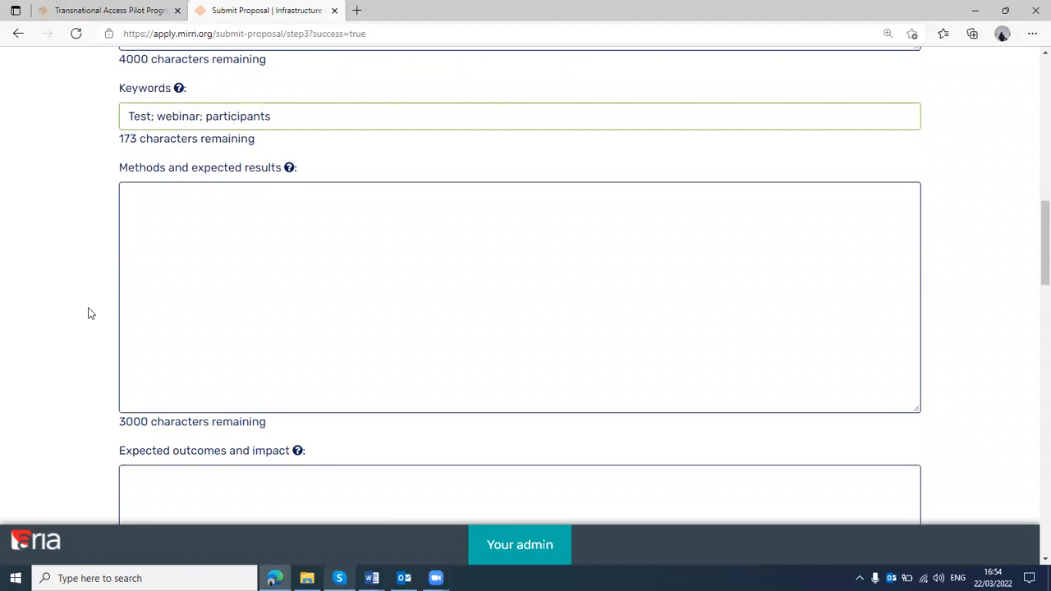
scroll(89, 314, "down", 2)
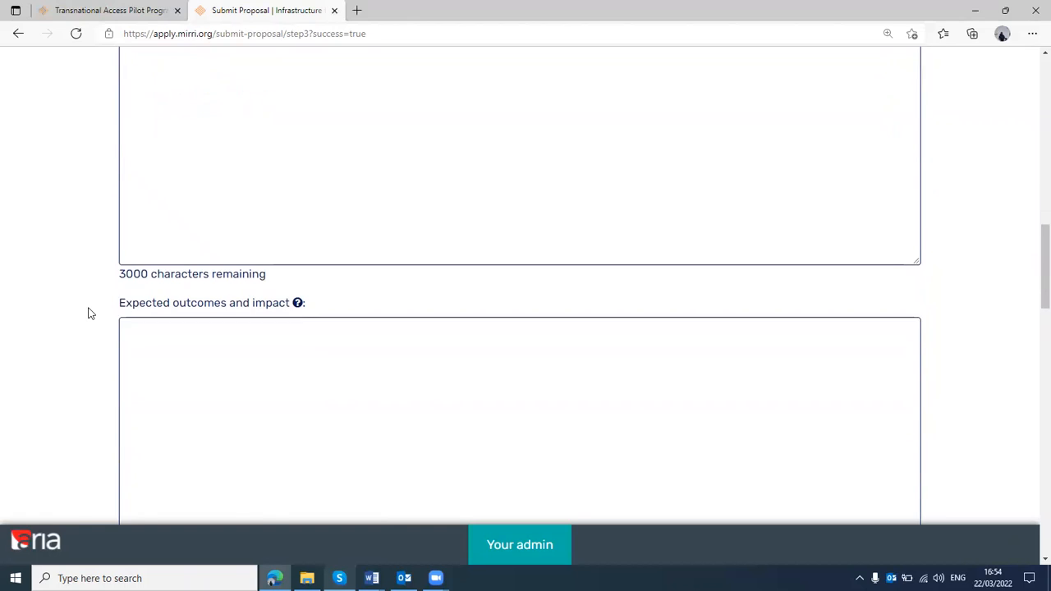
scroll(90, 314, "down", 1)
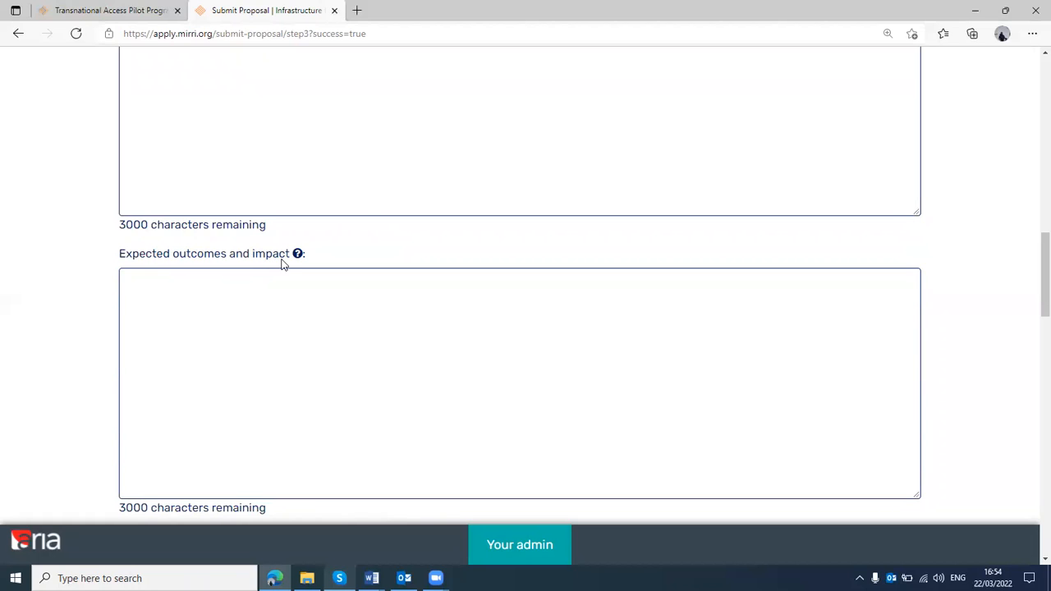
mouse_move(296, 257)
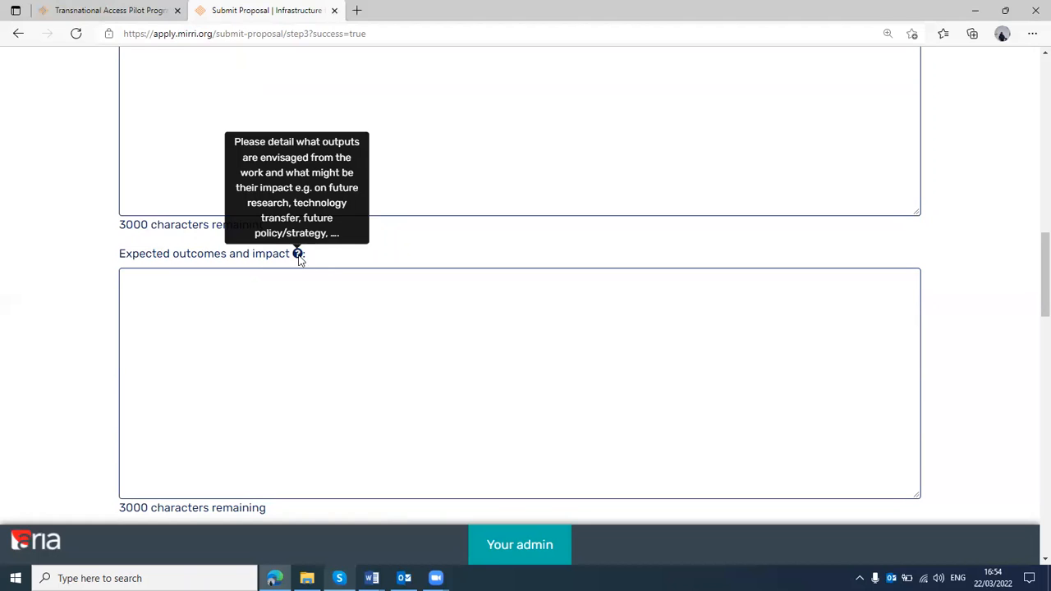
scroll(295, 357, "down", 1)
scroll(295, 357, "down", 4)
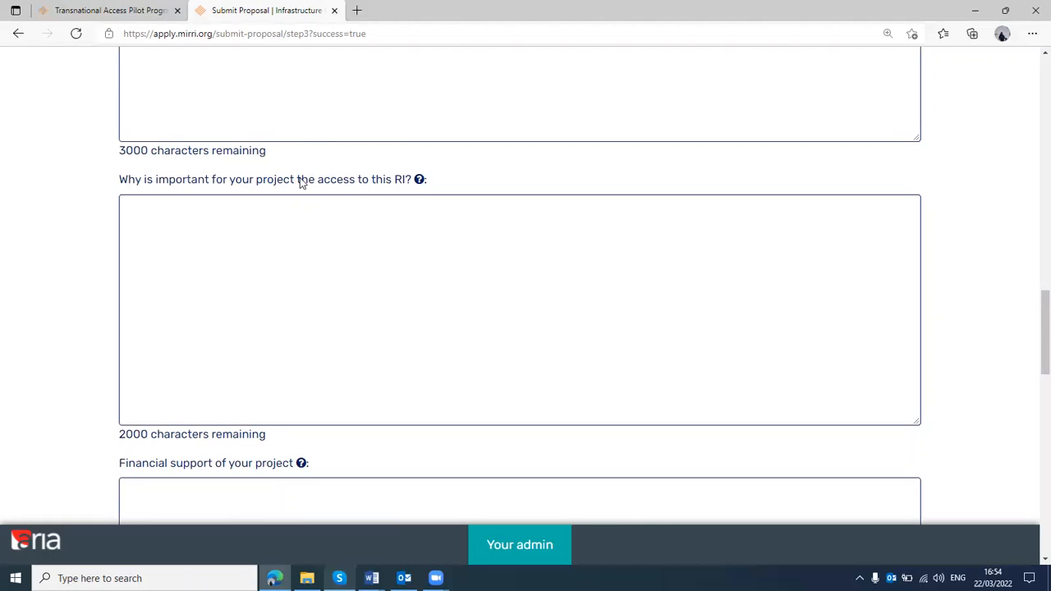
scroll(300, 181, "down", 3)
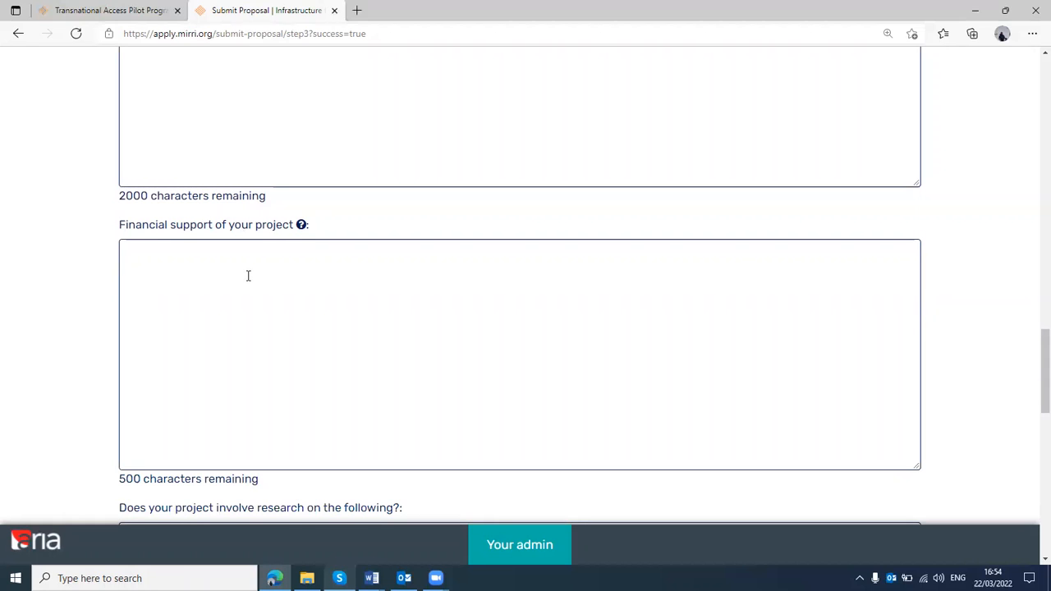
scroll(248, 276, "down", 4)
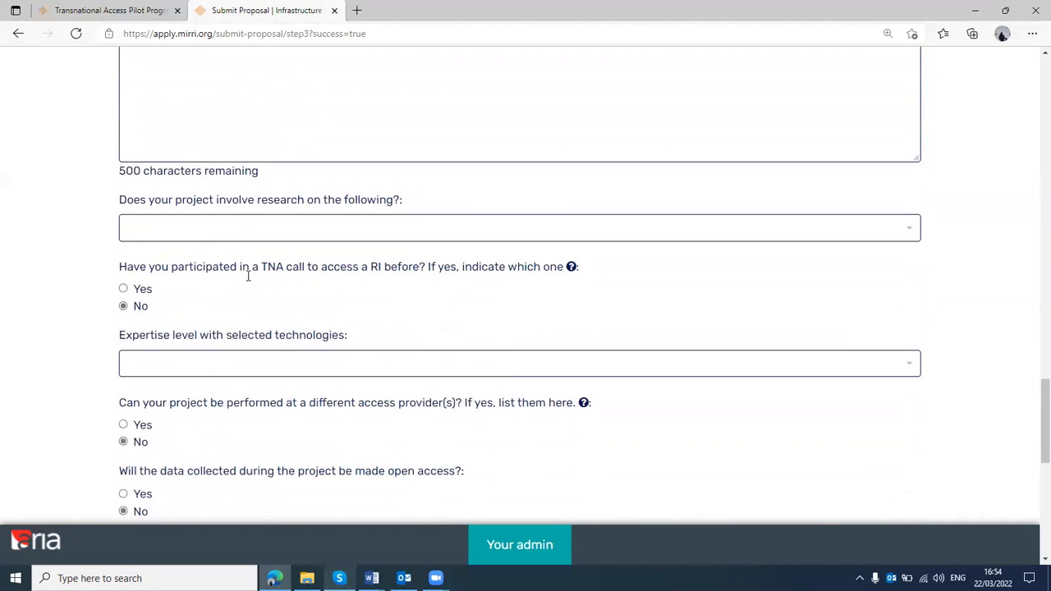
Answer the question on whether the project involves research on the listed sensitive subjects with "None of the above."
scroll(248, 276, "down", 1)
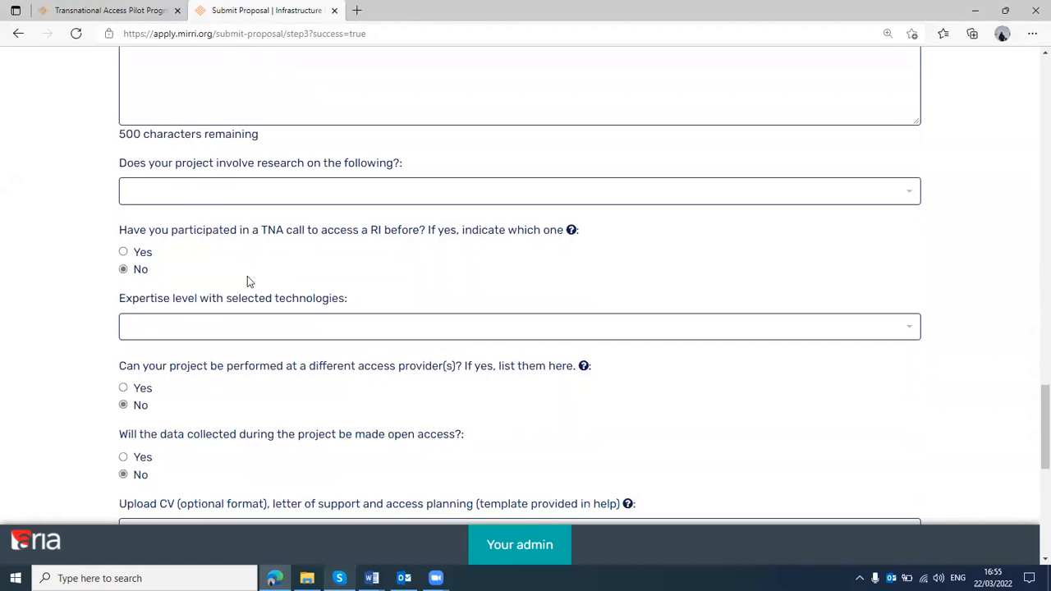
left_click(913, 199)
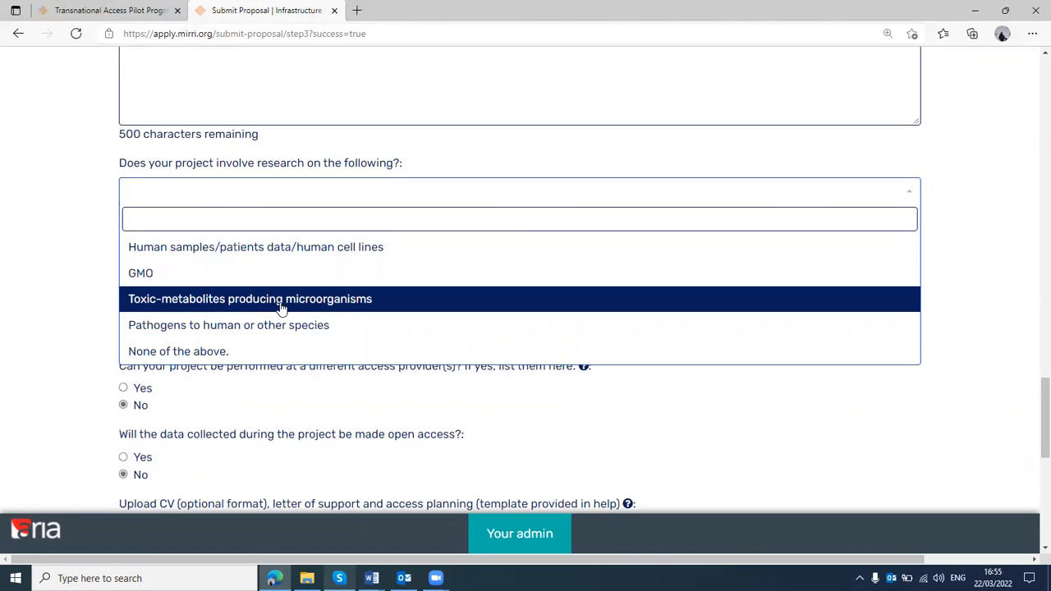
left_click(253, 351)
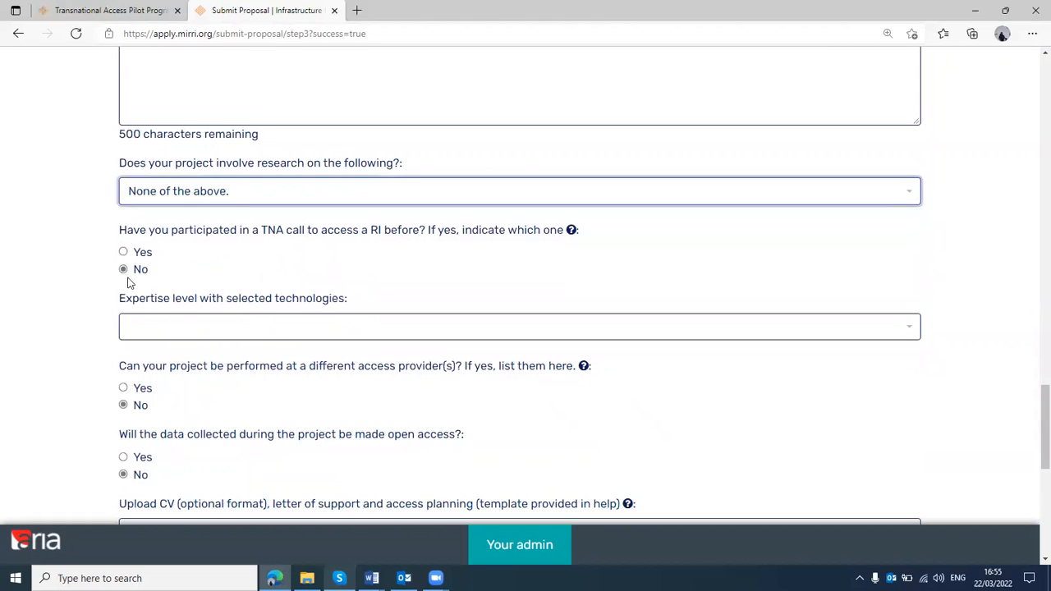
Set the expertise level with selected technologies to "Expert/recognise authority."
scroll(66, 249, "down", 1)
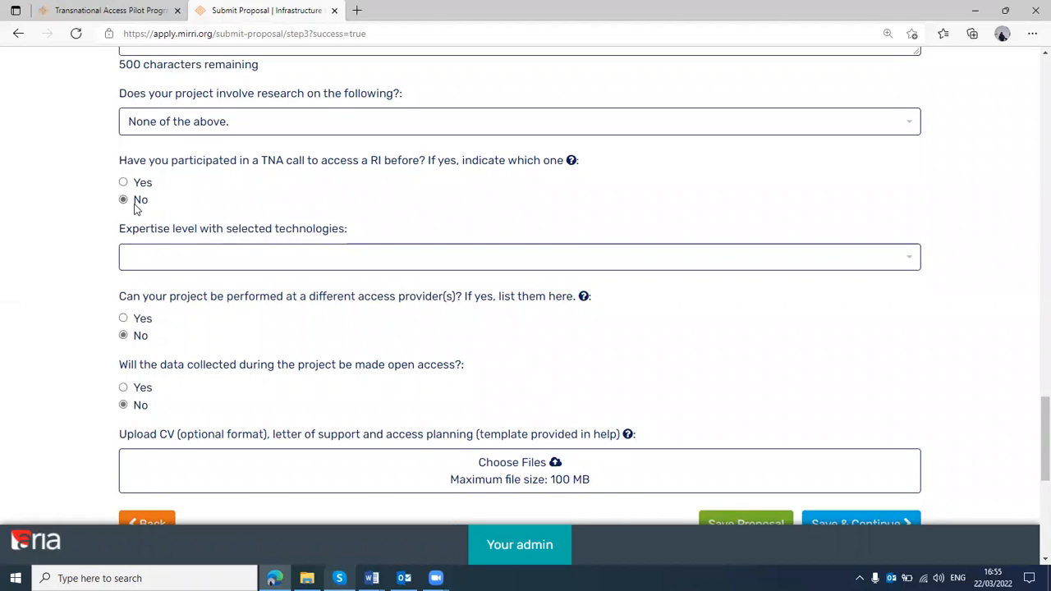
left_click(219, 267)
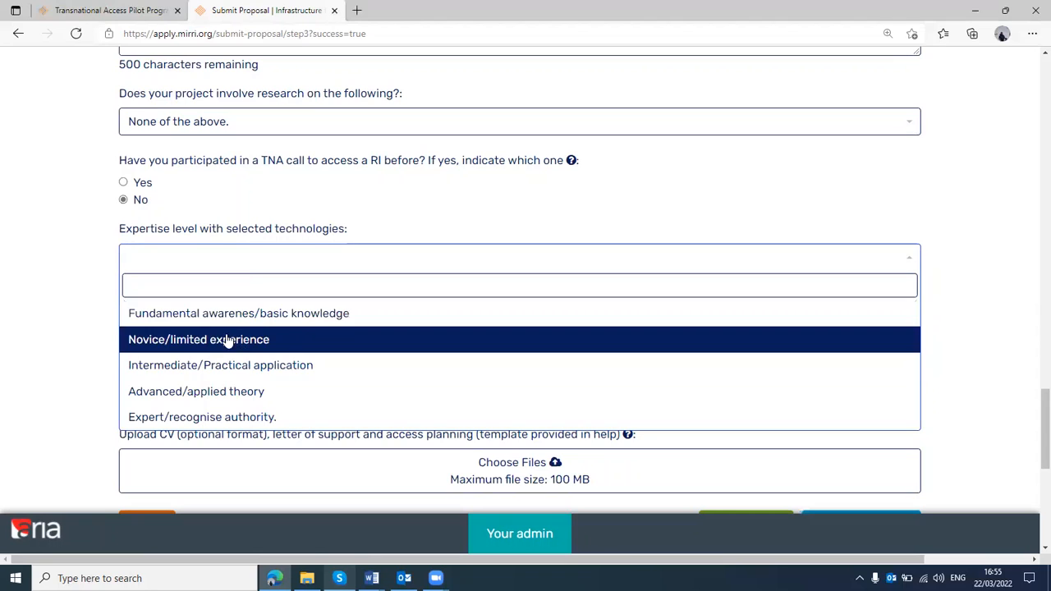
left_click(207, 417)
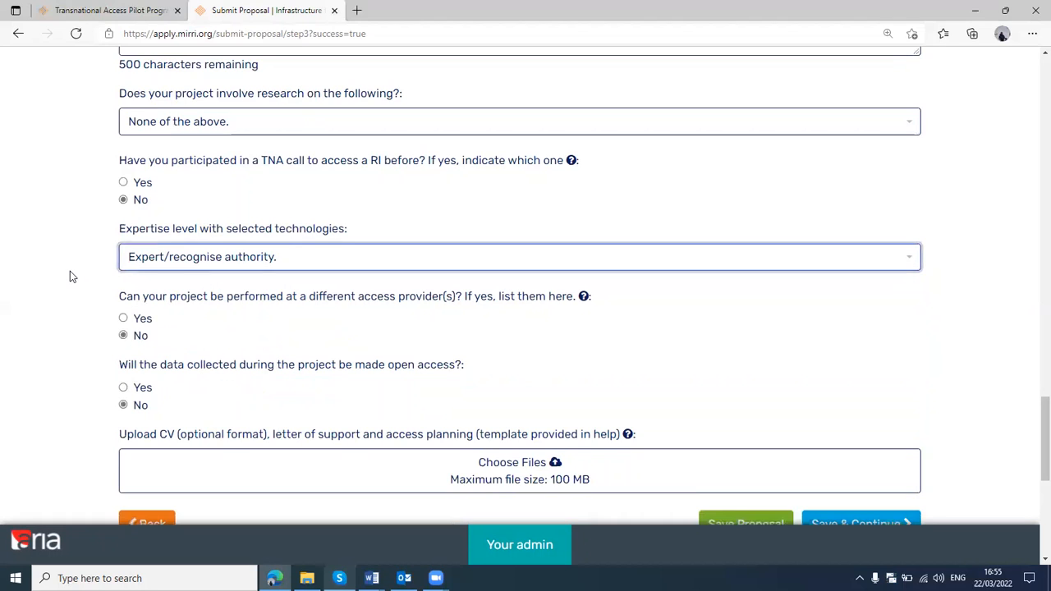
left_click(70, 271)
scroll(70, 271, "down", 1)
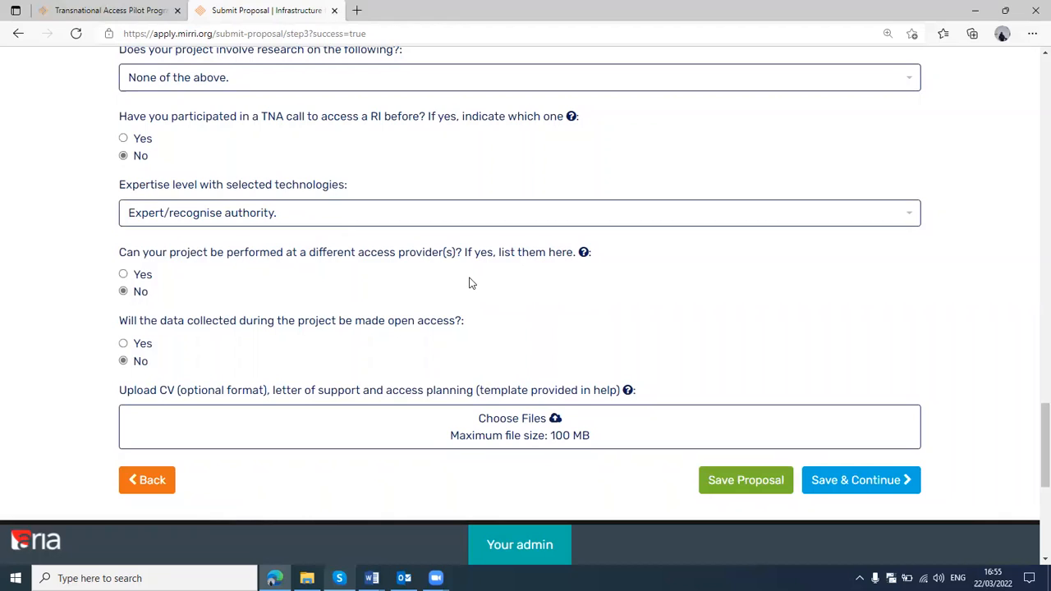
left_click(146, 277)
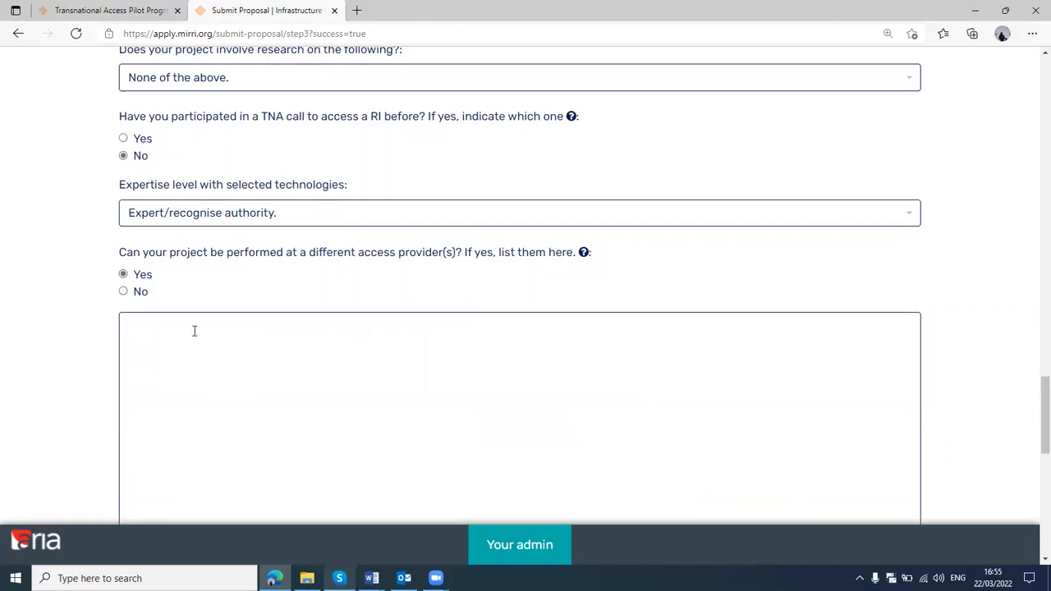
left_click(124, 291)
Answer Yes to making the collected data open access, and save the details to continue to the Add Team stage
scroll(341, 294, "down", 1)
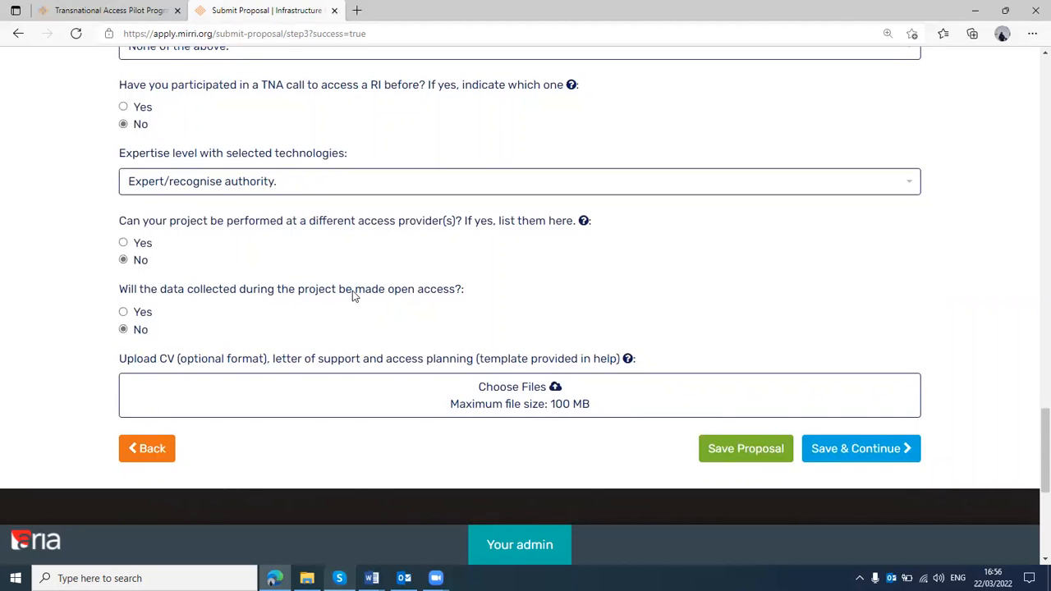
left_click(123, 314)
left_click(852, 458)
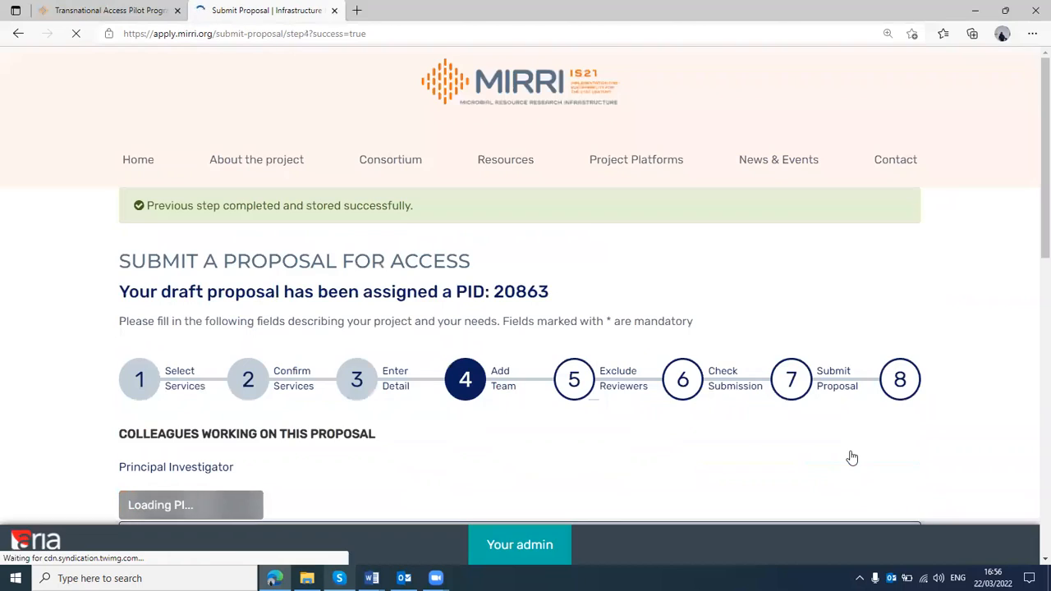
Look through the user list available for choosing the proposal's Principal Investigator without changing the selection
scroll(588, 374, "down", 2)
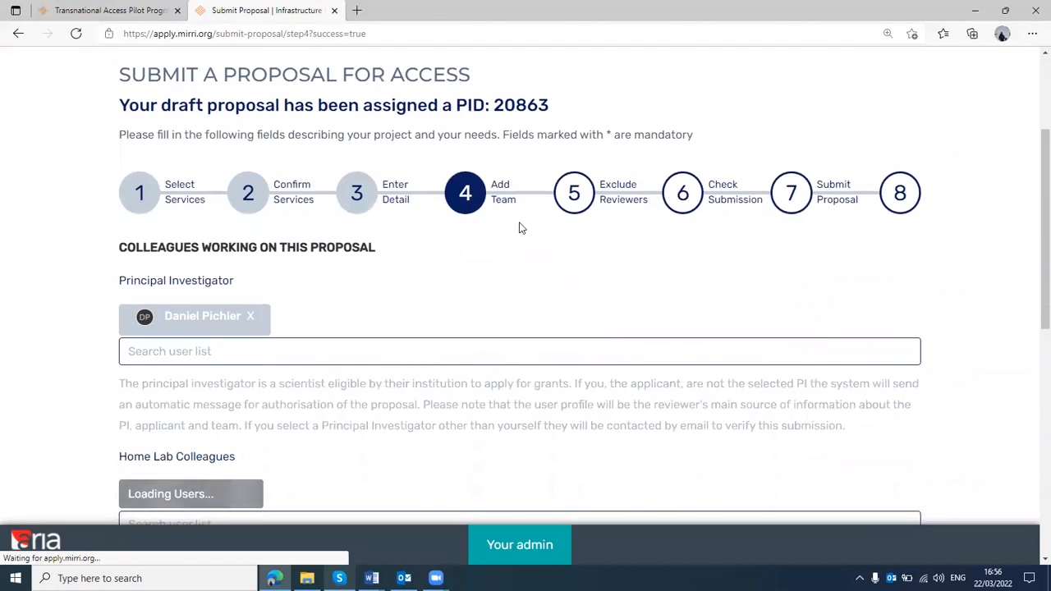
scroll(497, 227, "down", 1)
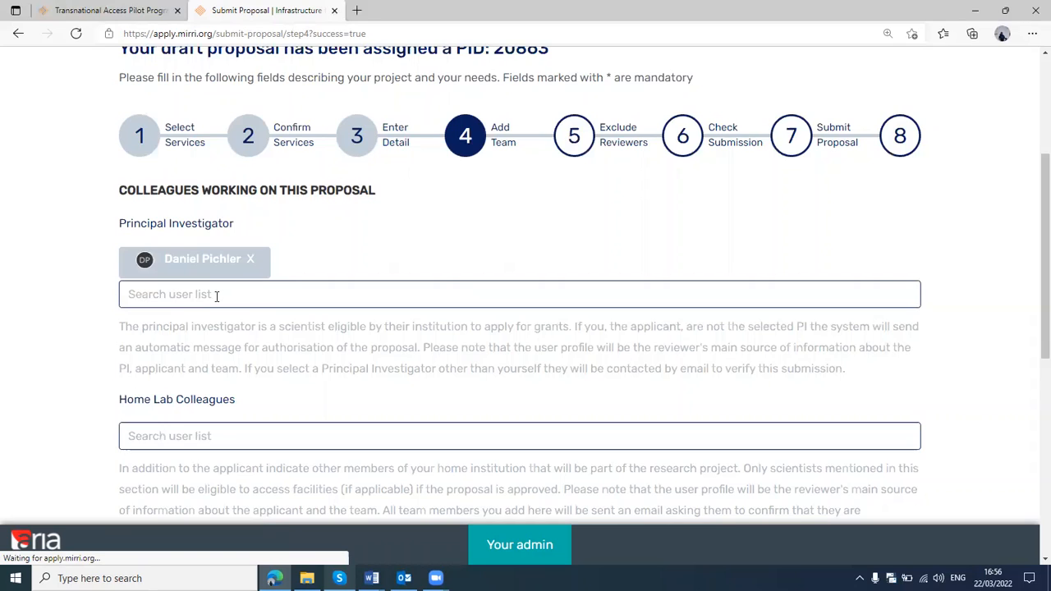
left_click(215, 295)
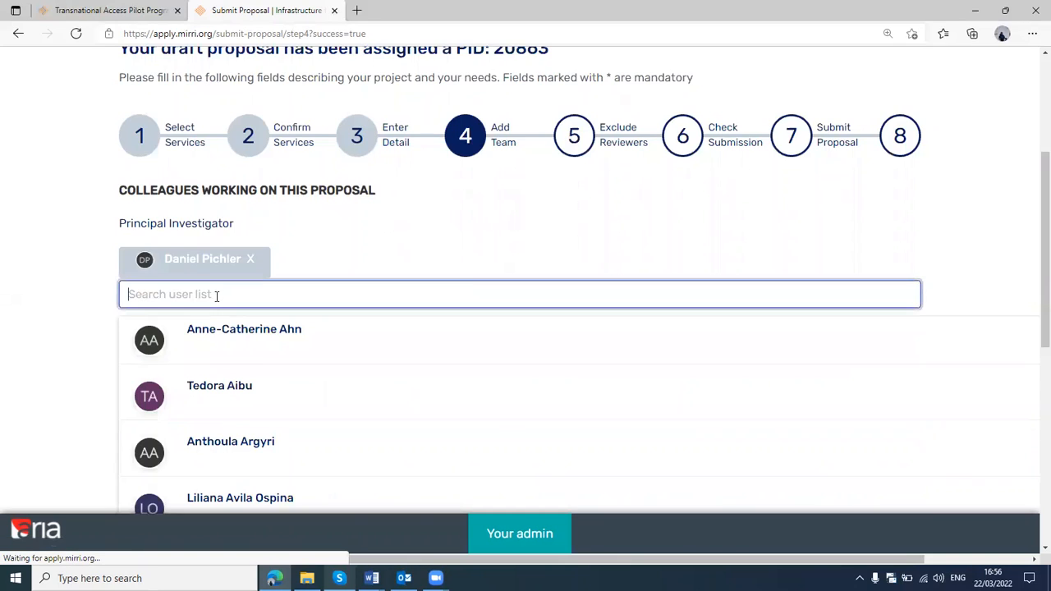
scroll(239, 375, "down", 3)
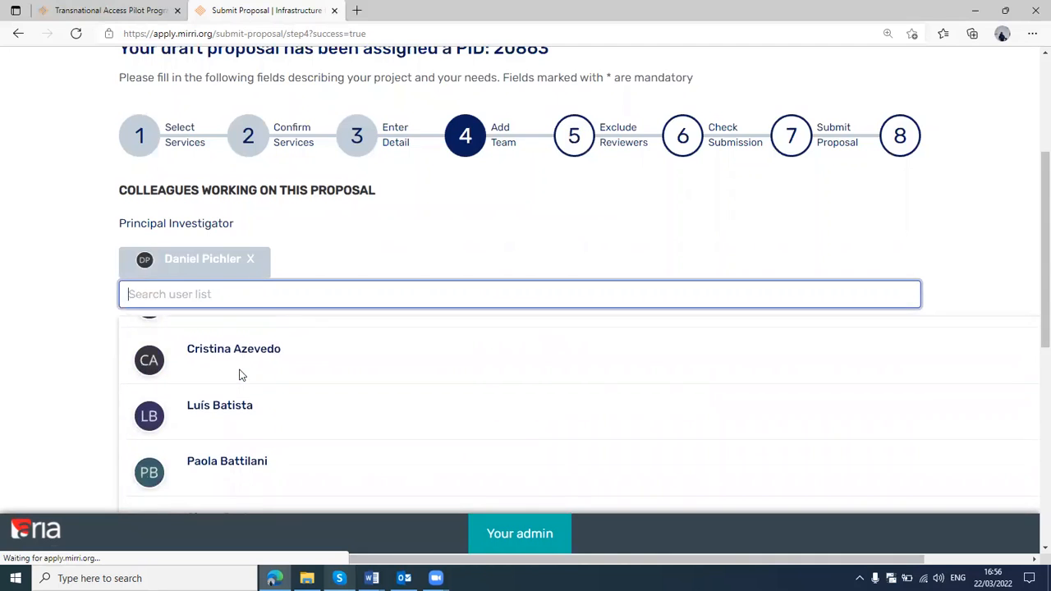
scroll(240, 376, "down", 2)
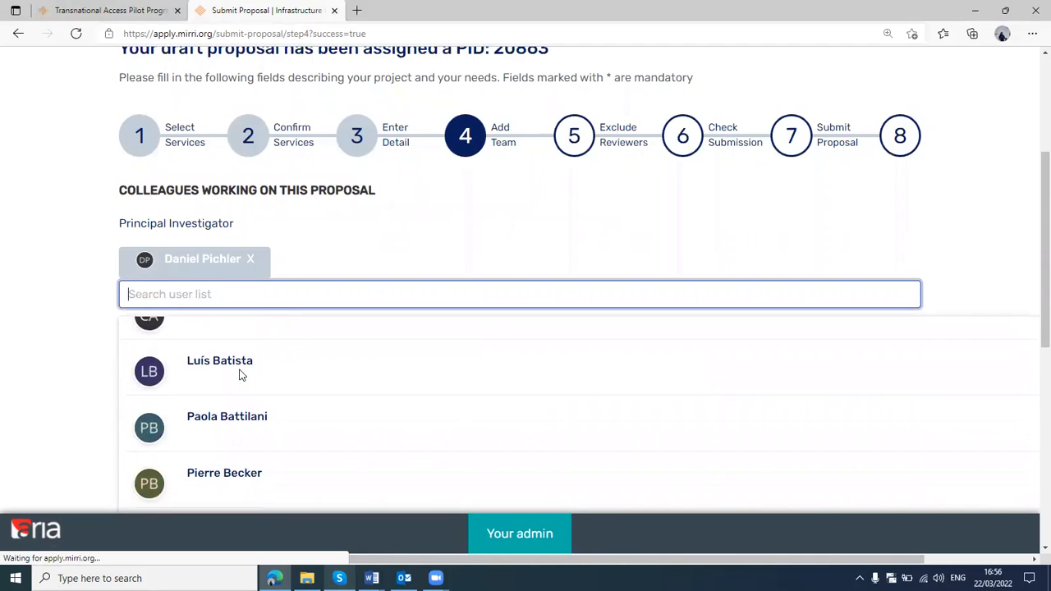
left_click(79, 349)
Look through the users available as Home Lab Colleagues without adding anyone
scroll(79, 350, "down", 1)
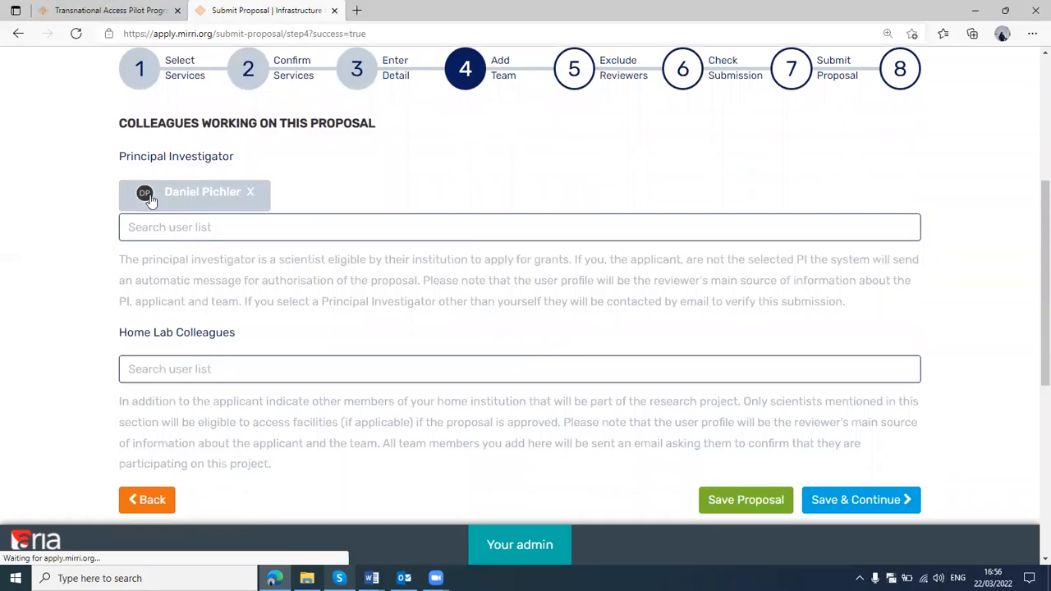
left_click(164, 367)
scroll(201, 427, "down", 3)
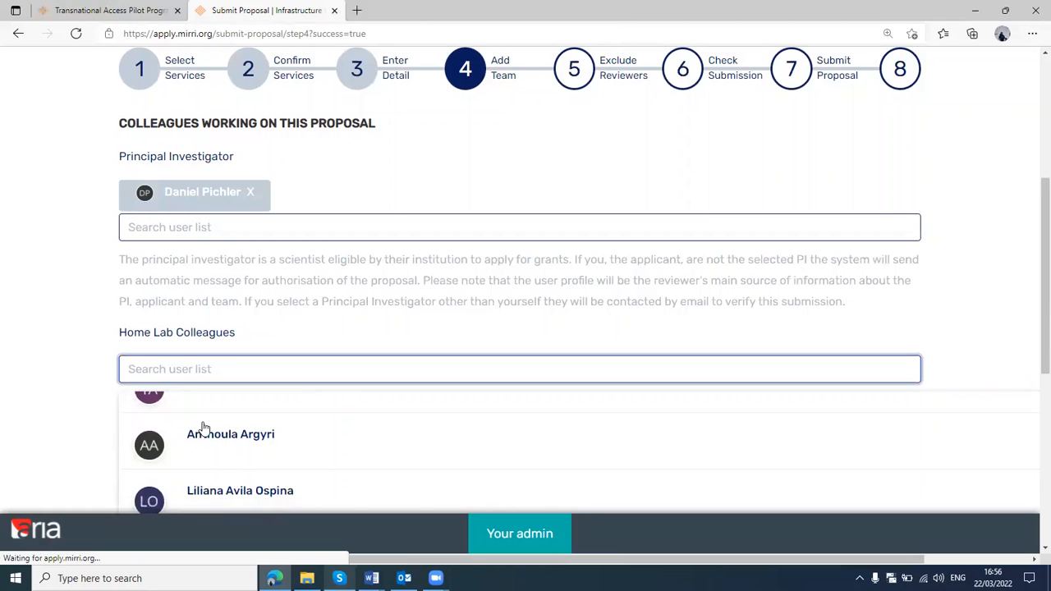
scroll(203, 428, "down", 4)
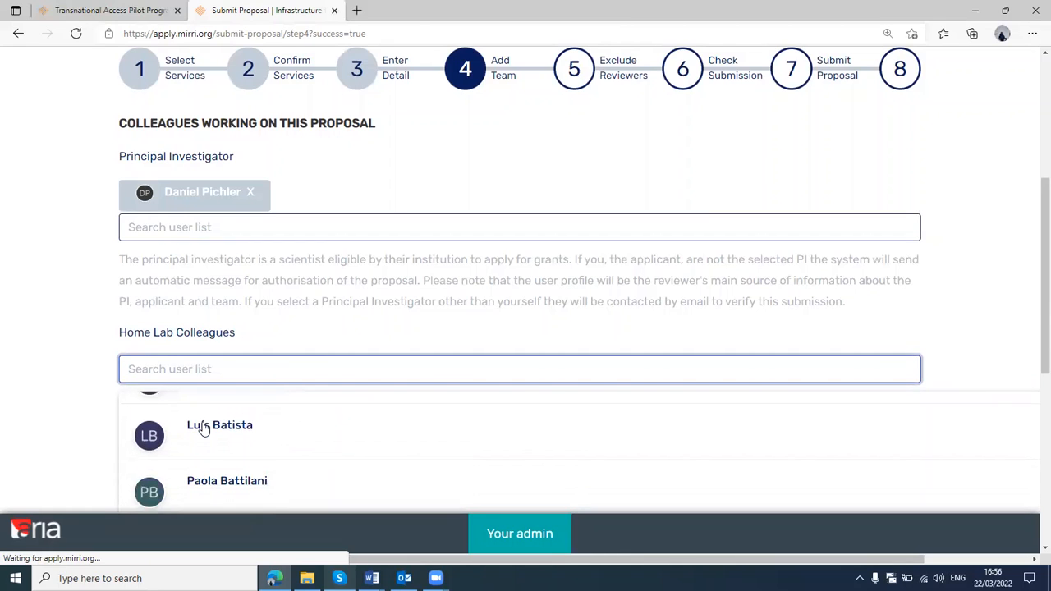
scroll(203, 428, "down", 2)
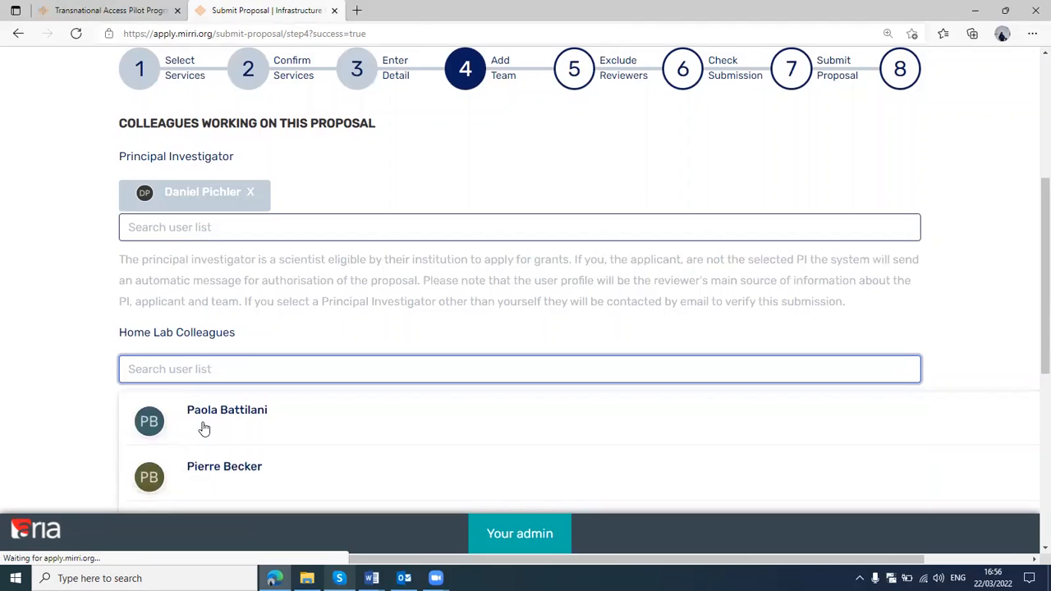
left_click(72, 271)
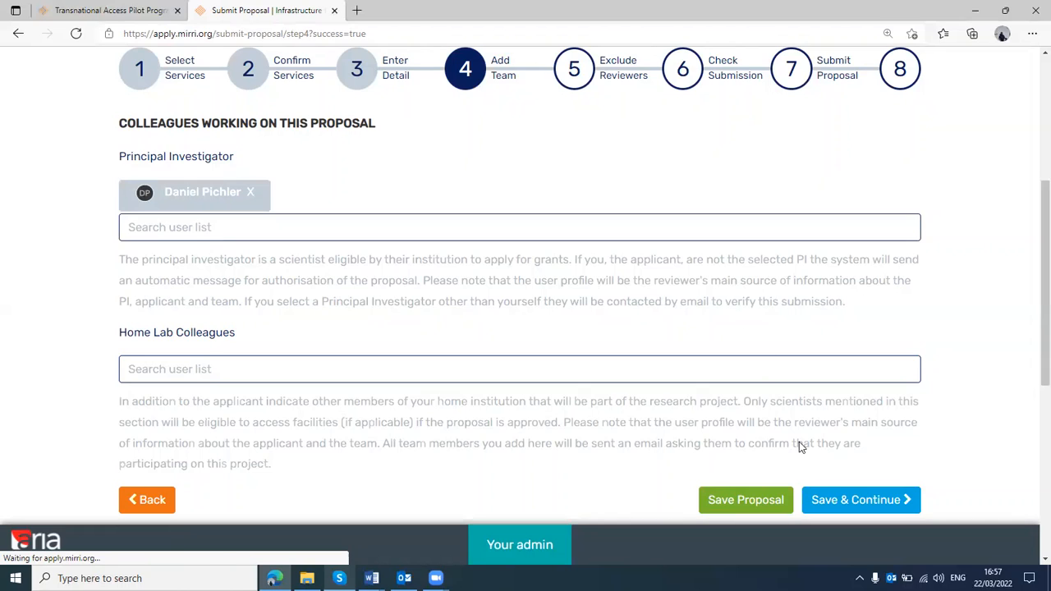
Save the team stage and continue to Exclude Reviewers, entering a reviewer's full name in the list of excluded reviewers
left_click(841, 502)
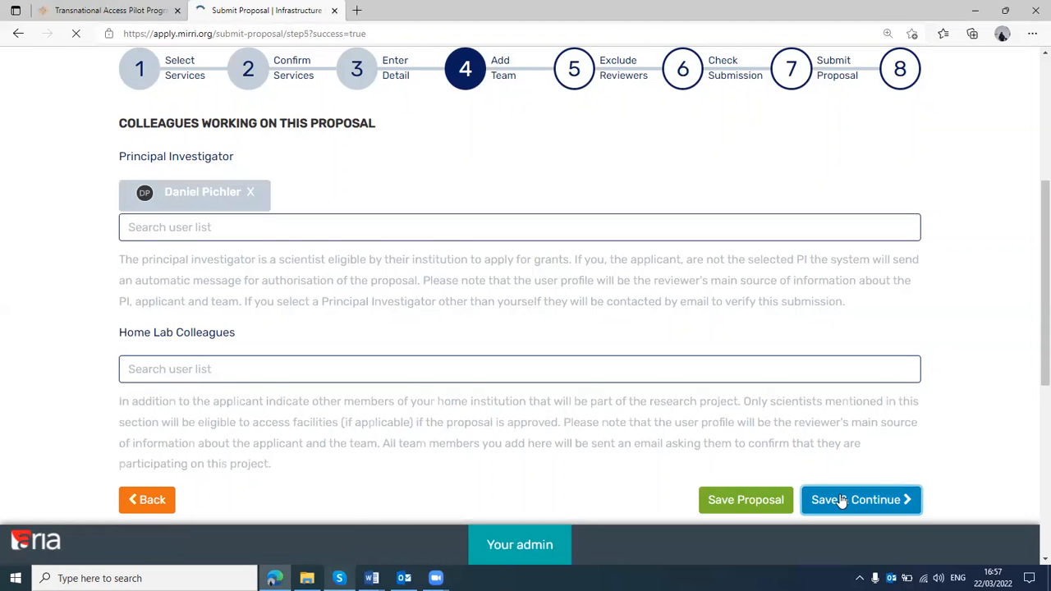
scroll(648, 373, "down", 2)
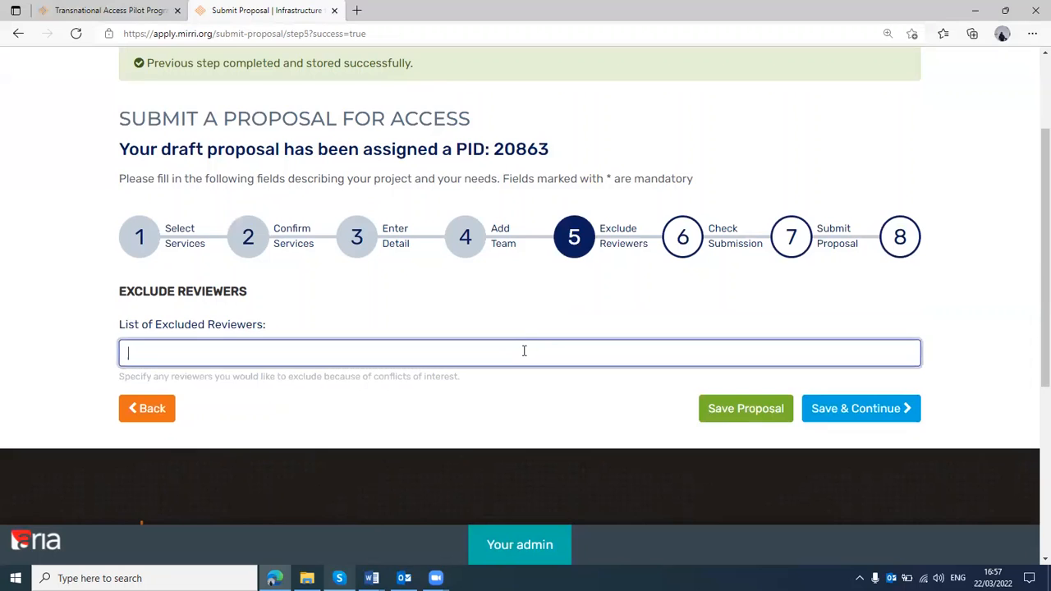
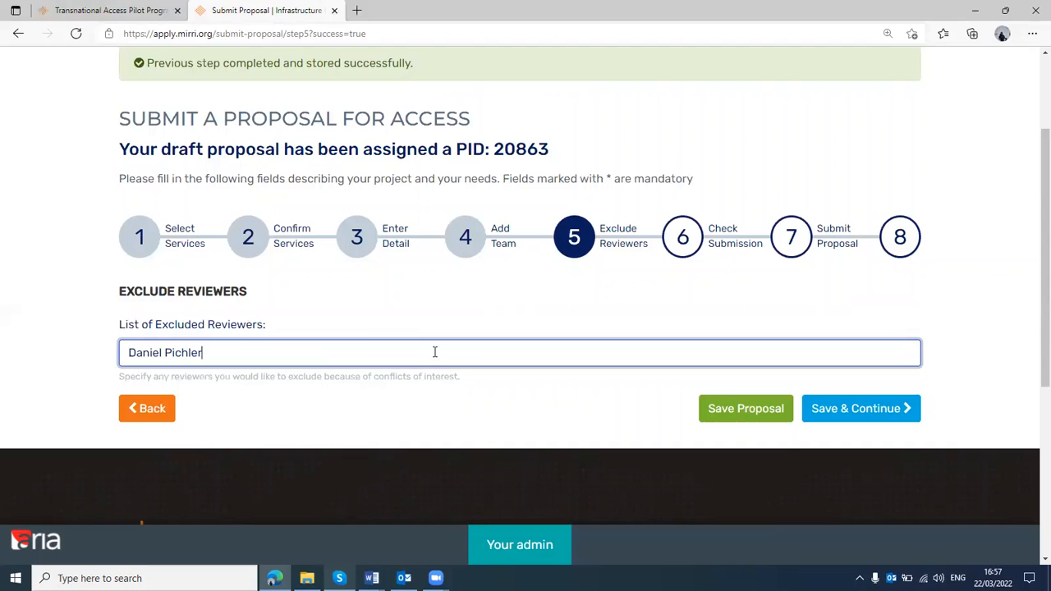
Save the excluded reviewers, continue to Check Submission, and review the proposal summary from the acronym through the team and excluded reviewers
left_click(878, 411)
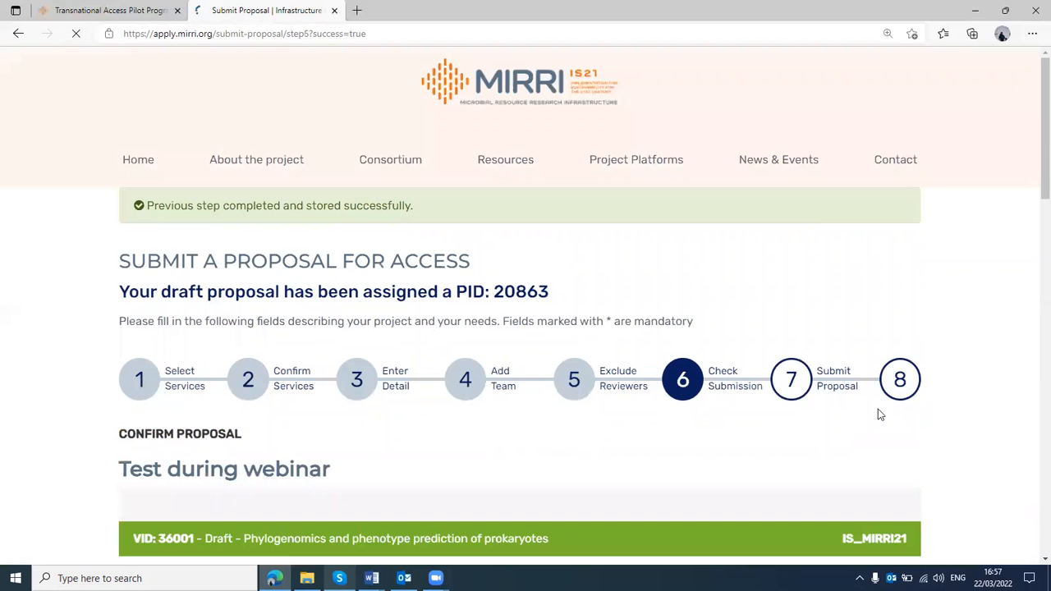
scroll(563, 470, "down", 1)
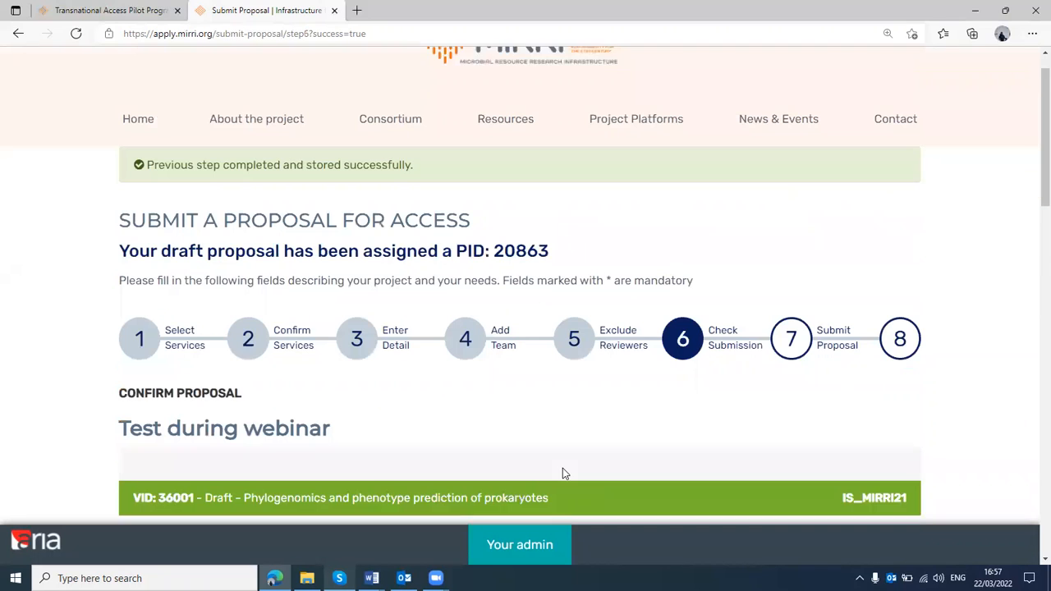
scroll(580, 358, "down", 2)
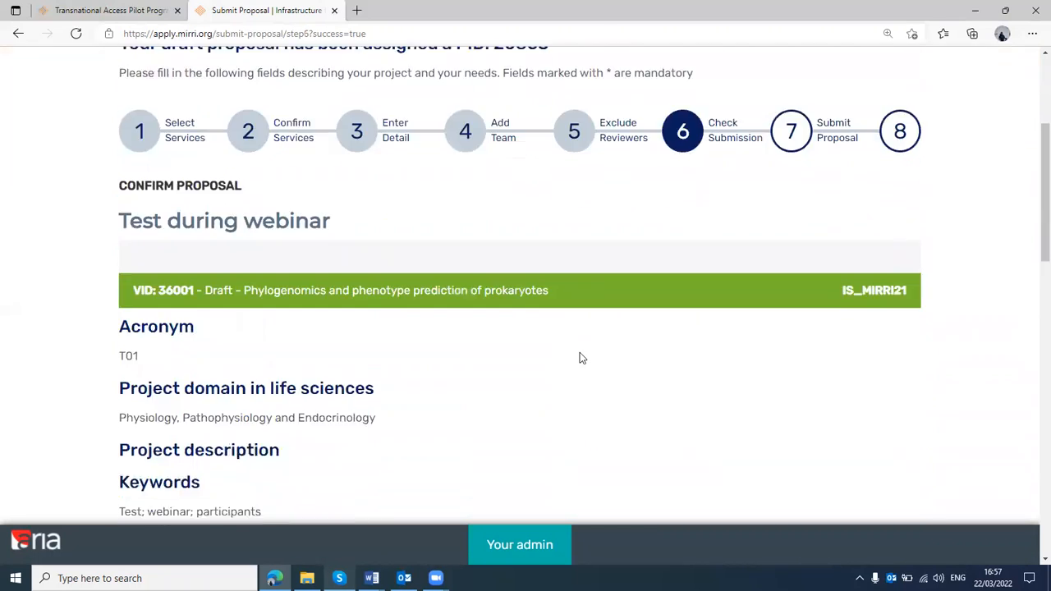
scroll(580, 358, "down", 1)
scroll(580, 358, "down", 2)
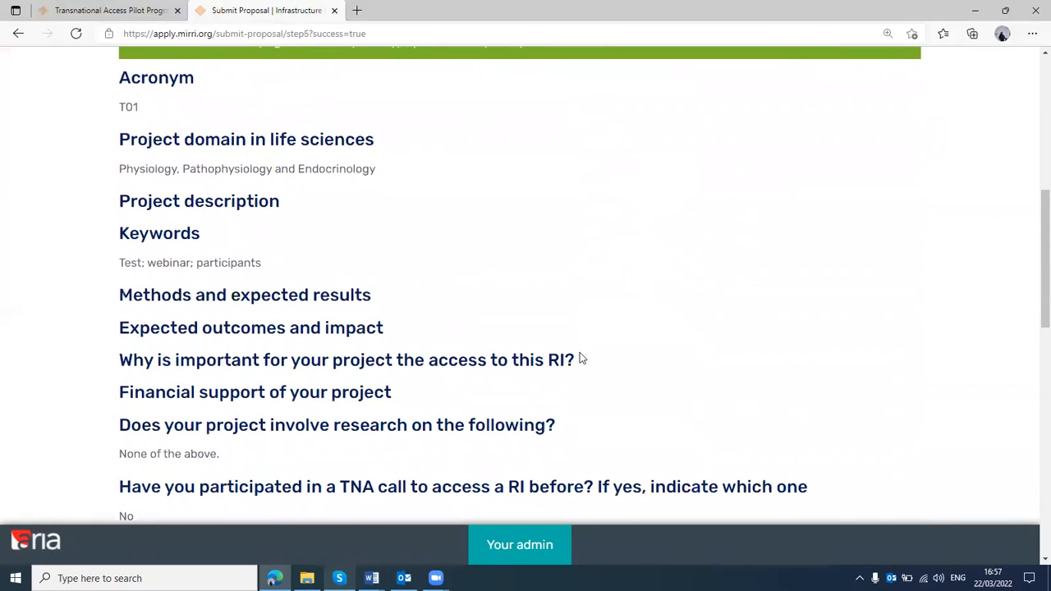
scroll(580, 359, "down", 1)
scroll(405, 209, "up", 1)
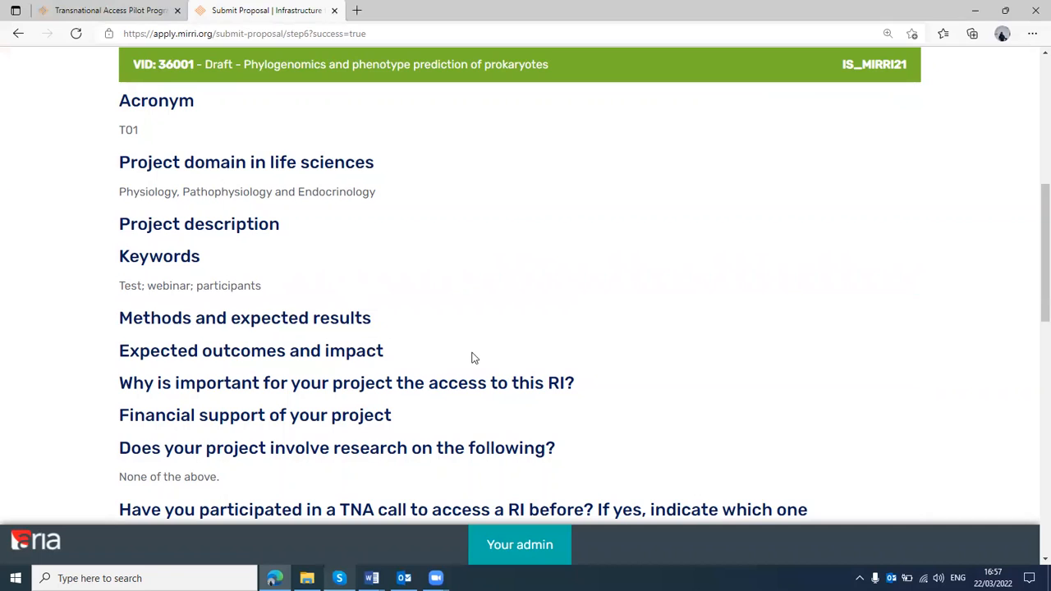
scroll(472, 357, "down", 1)
scroll(472, 357, "down", 3)
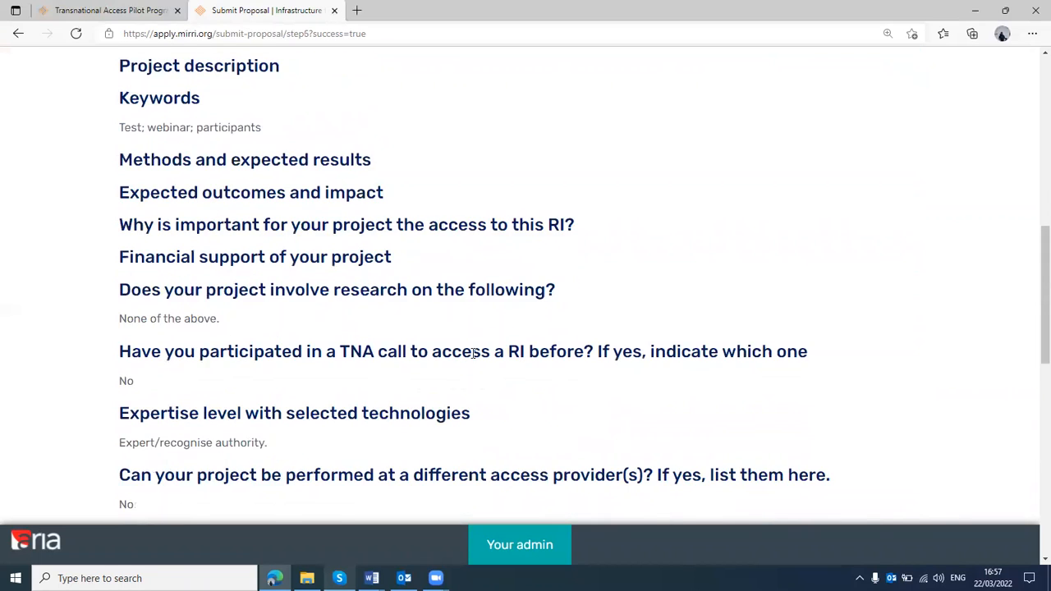
scroll(472, 354, "down", 2)
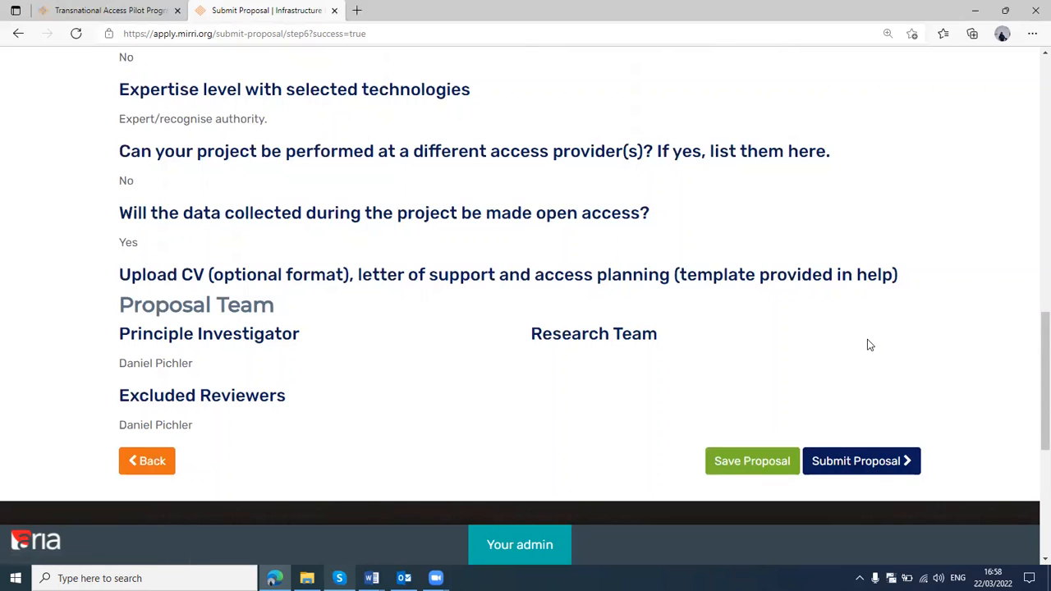
scroll(869, 345, "up", 1)
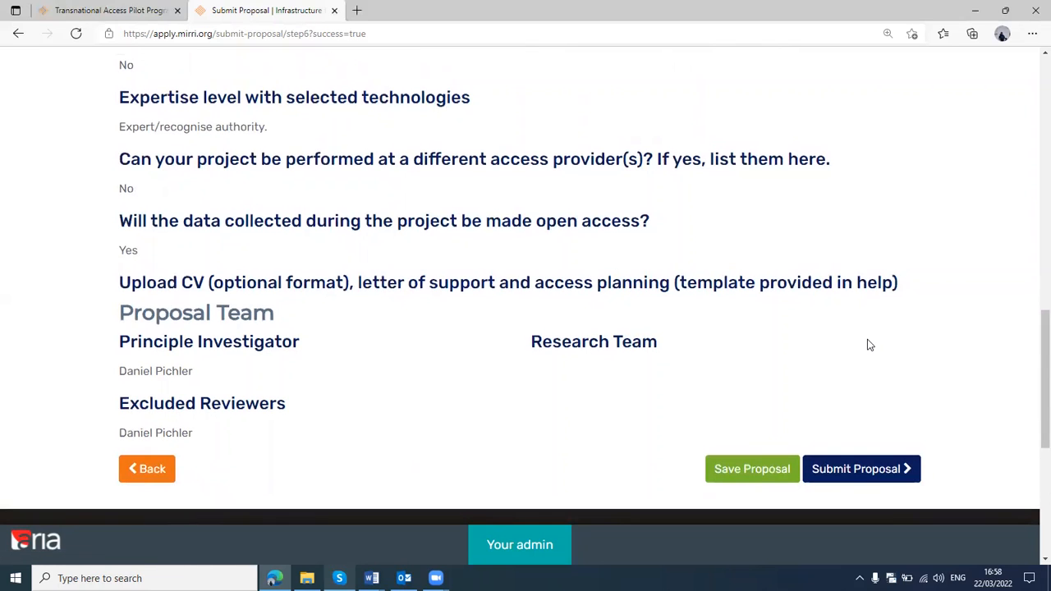